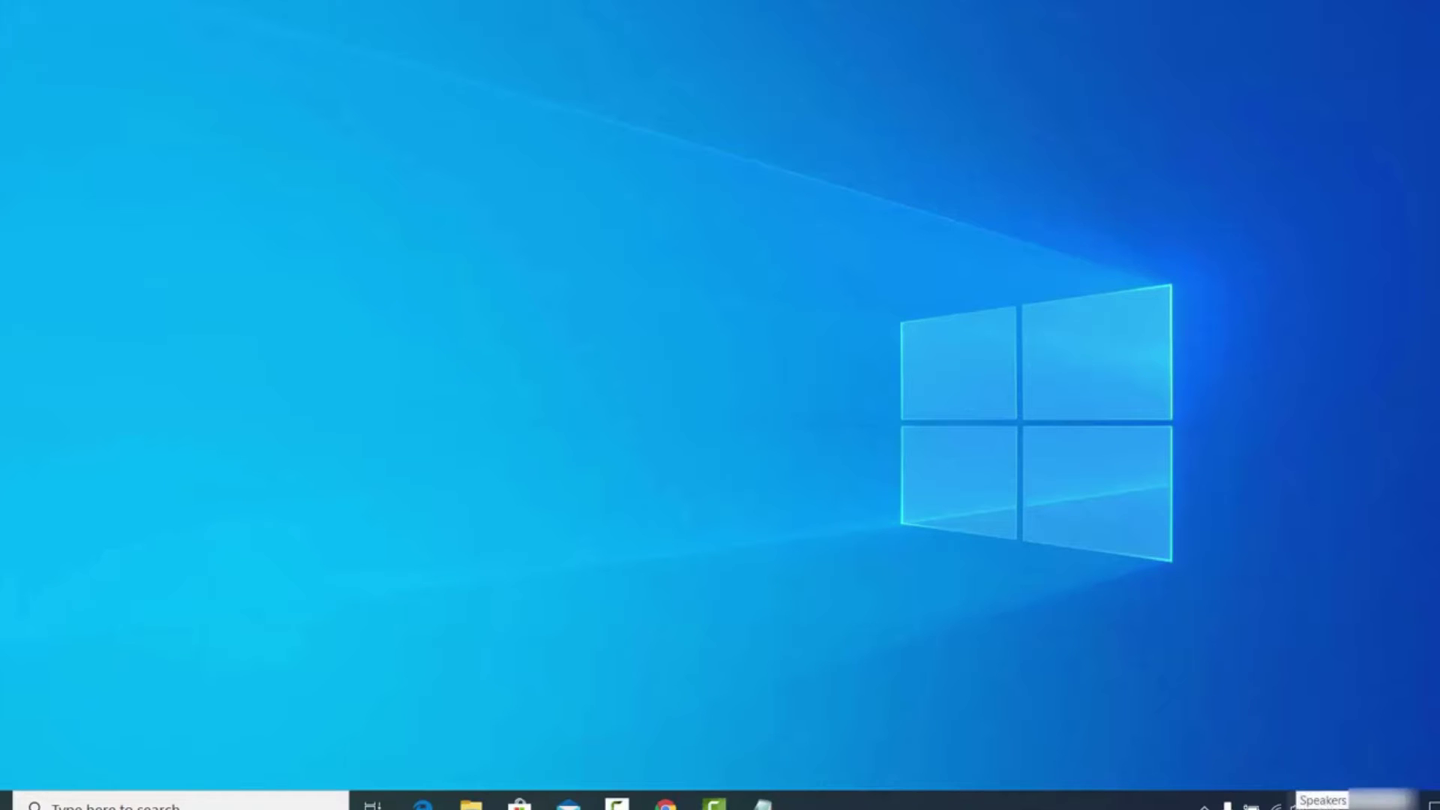
# Open the Windows sound settings and check the available input devices, keeping Mikrofon (Samson GoMic) selected.
pyautogui.rightClick(1294, 805)
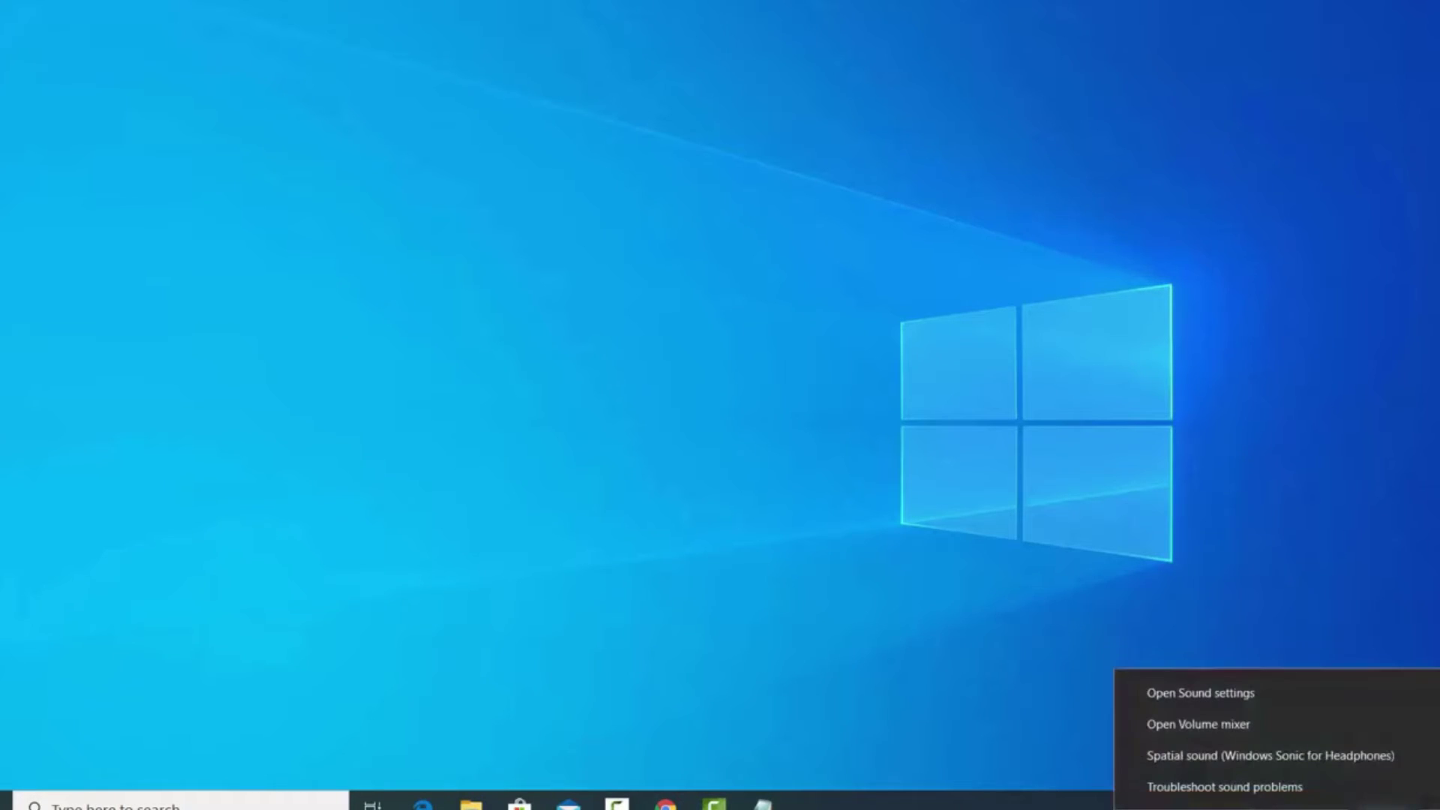
pyautogui.click(1185, 698)
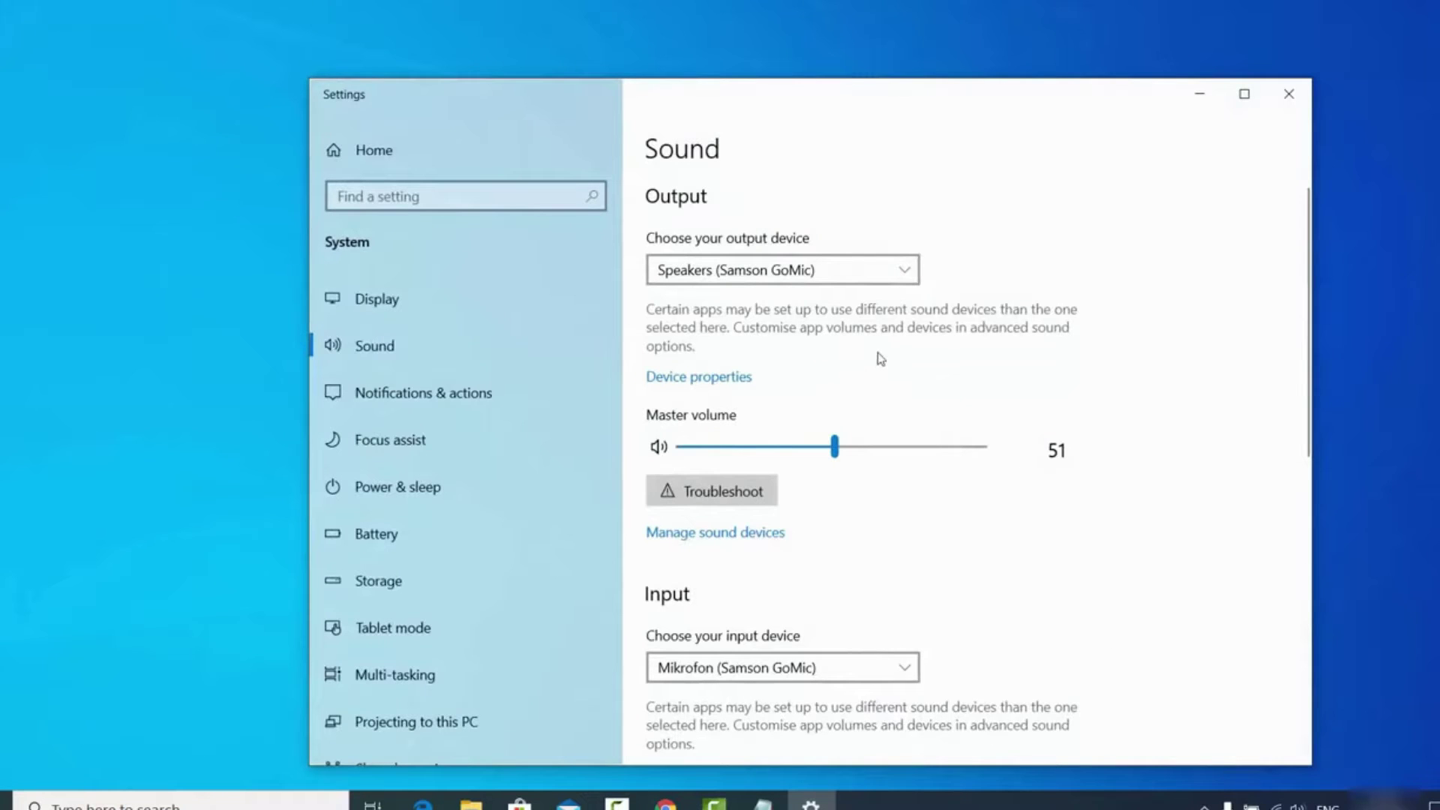
pyautogui.scroll(-3, 881, 358)
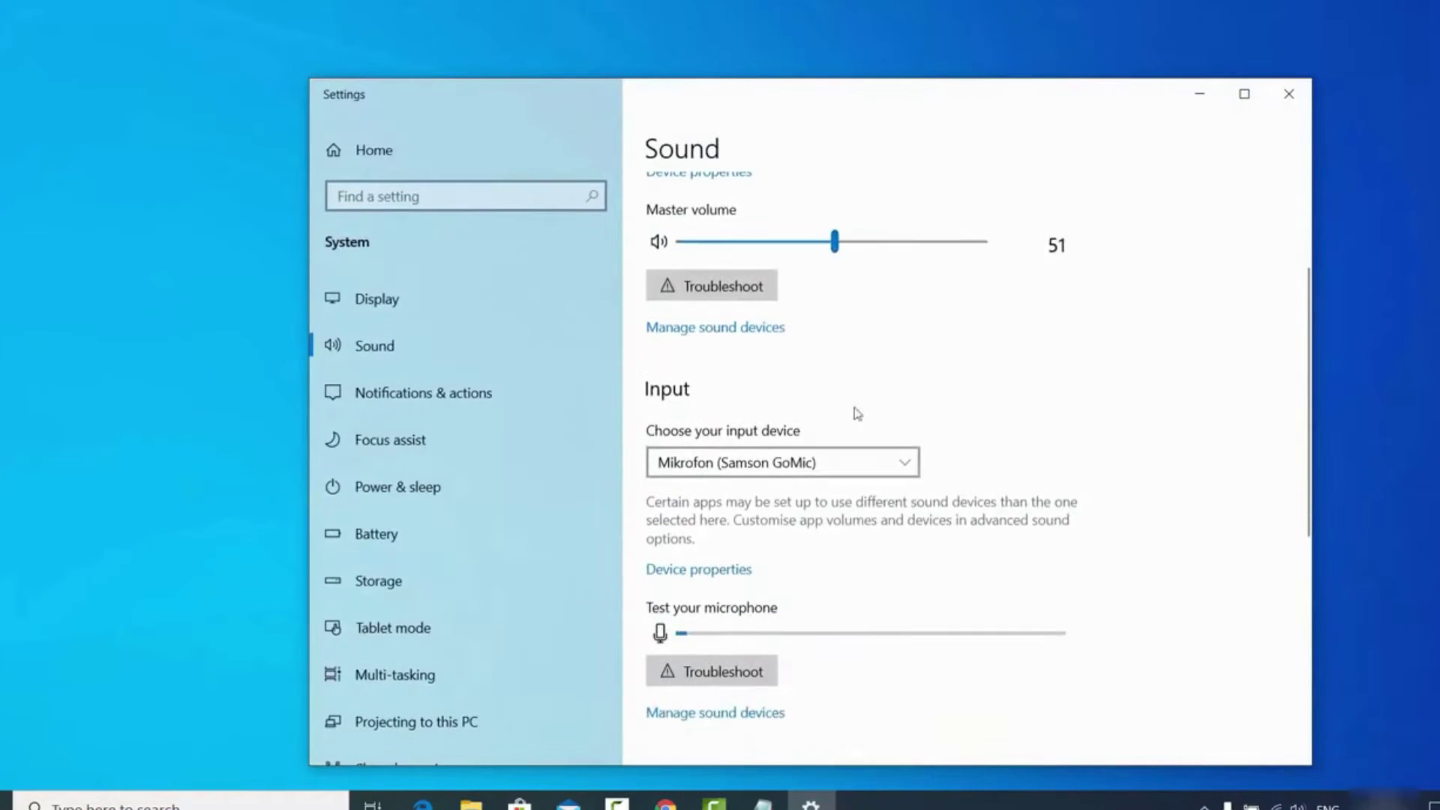
pyautogui.click(761, 470)
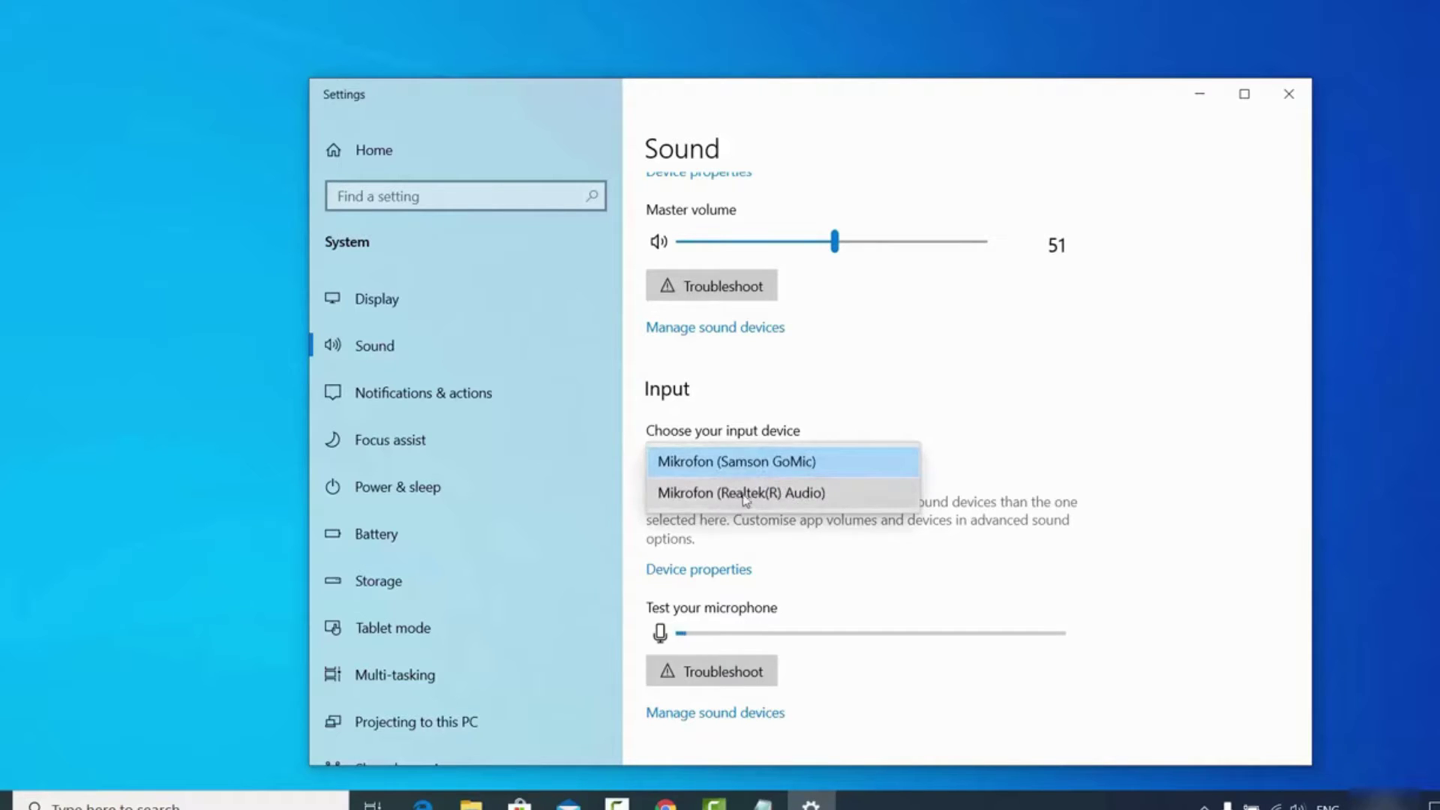
pyautogui.click(800, 562)
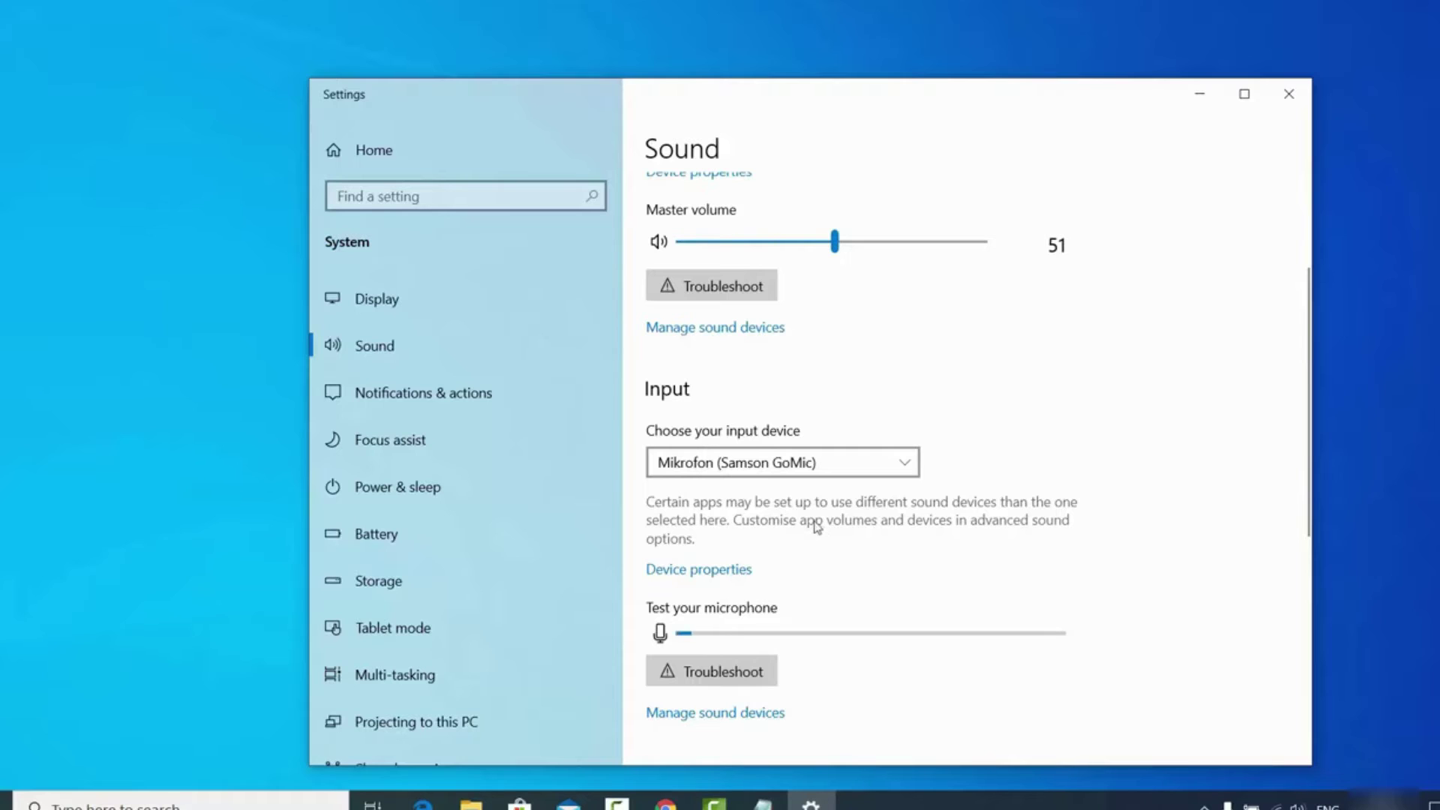
# Run the Recording Audio troubleshooter on the Mikrofon - Samson GoMic input device and close it when it finishes.
pyautogui.scroll(-2, 814, 527)
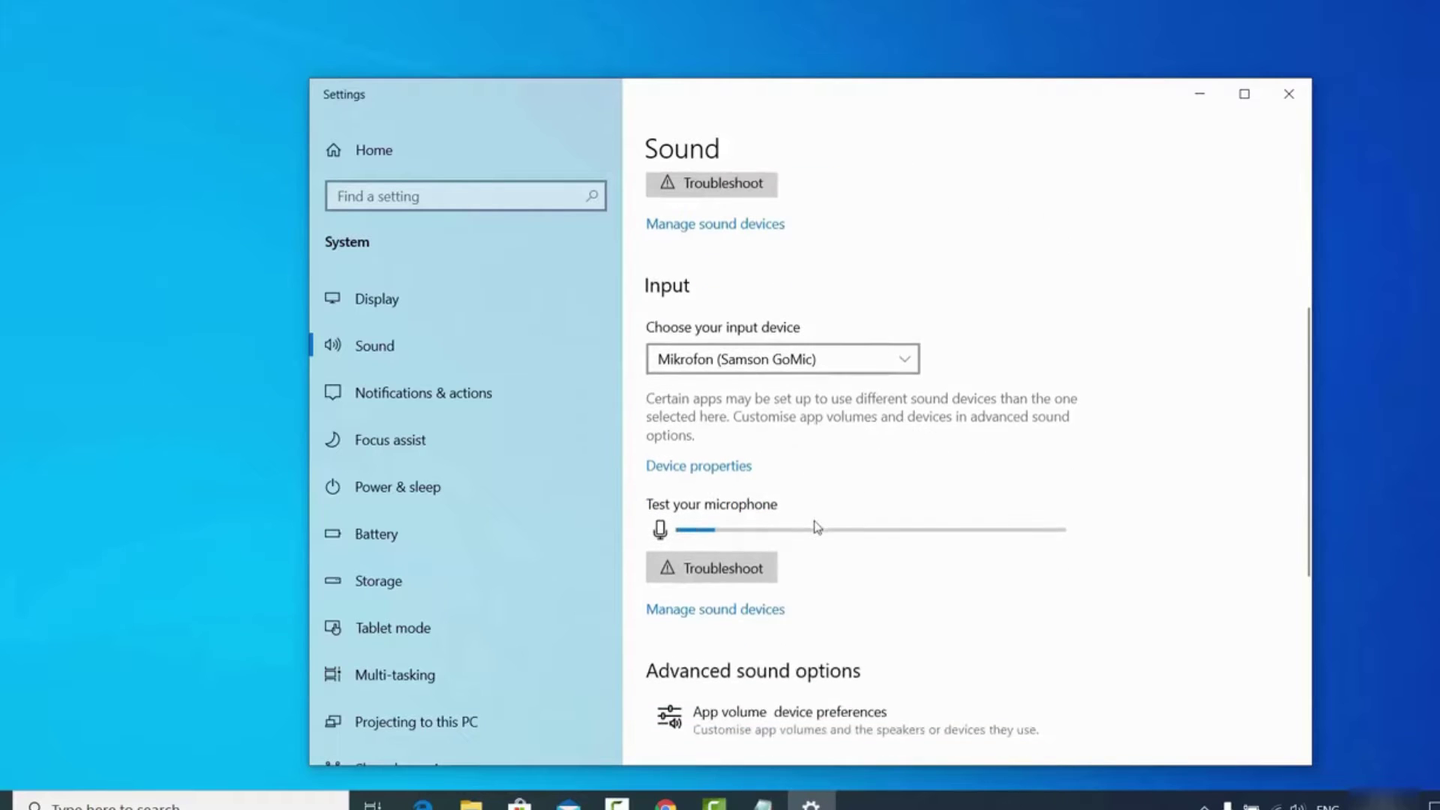
pyautogui.click(714, 572)
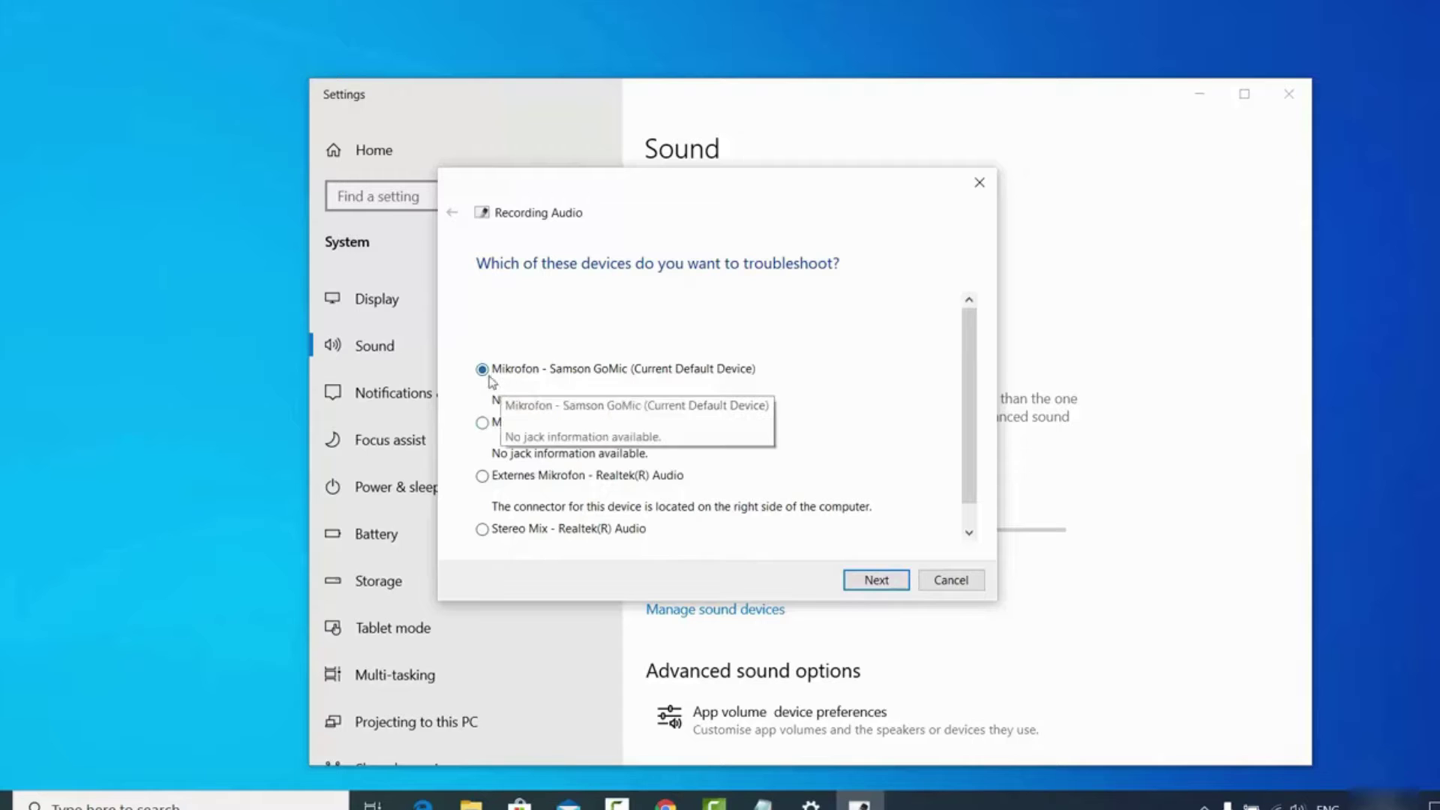
pyautogui.click(871, 582)
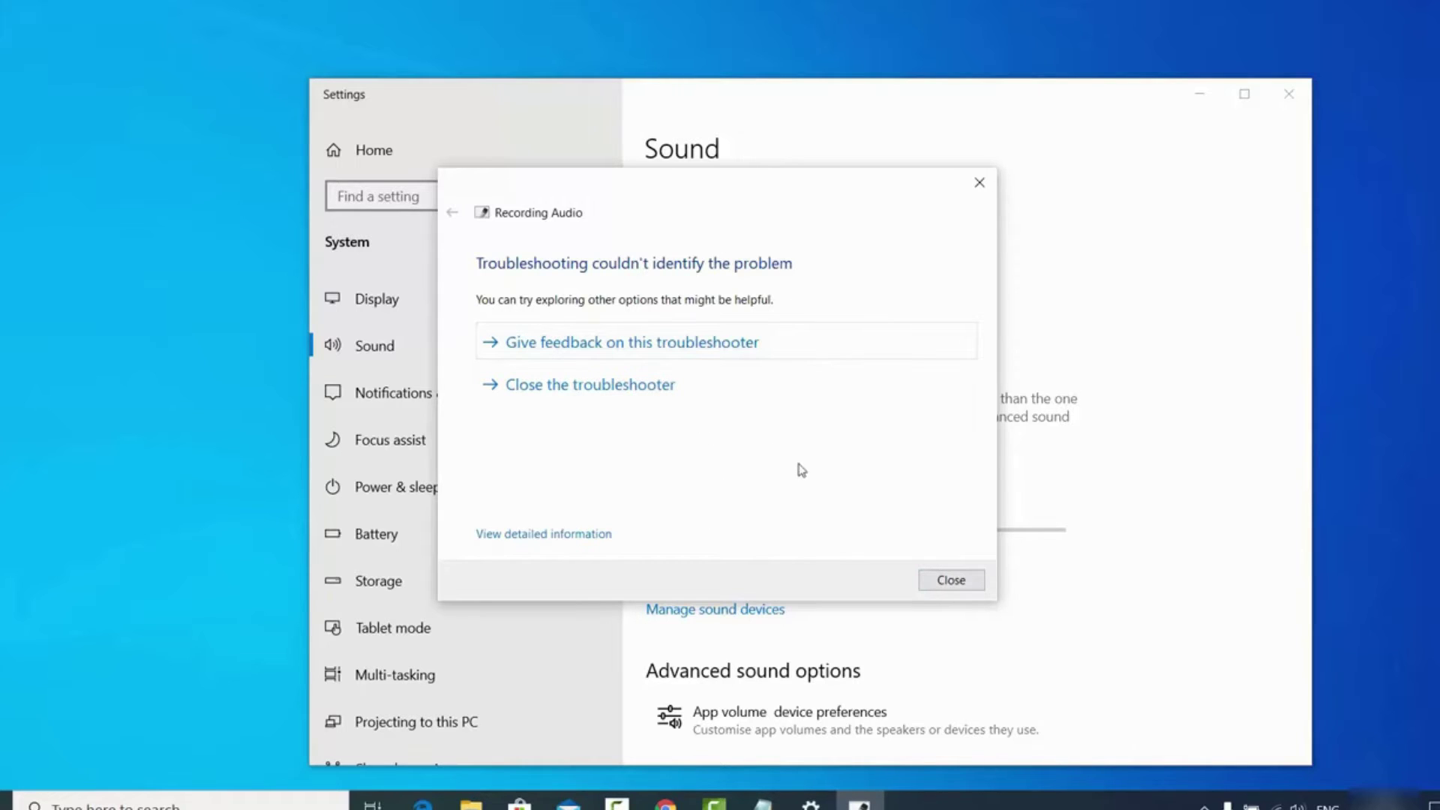
pyautogui.click(936, 584)
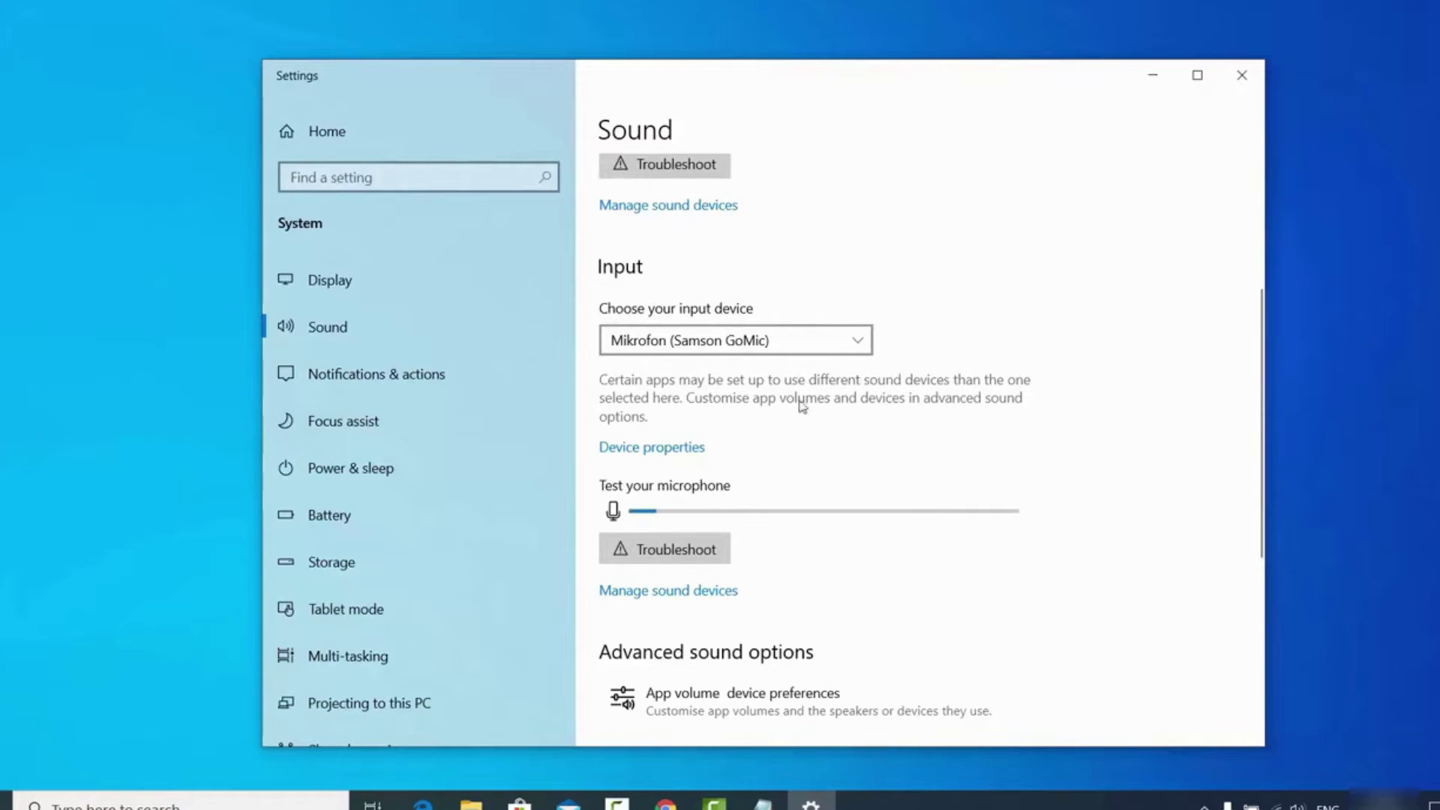
# Check the input microphone's device properties and the list of managed output and input sound devices, and close the settings.
pyautogui.click(631, 448)
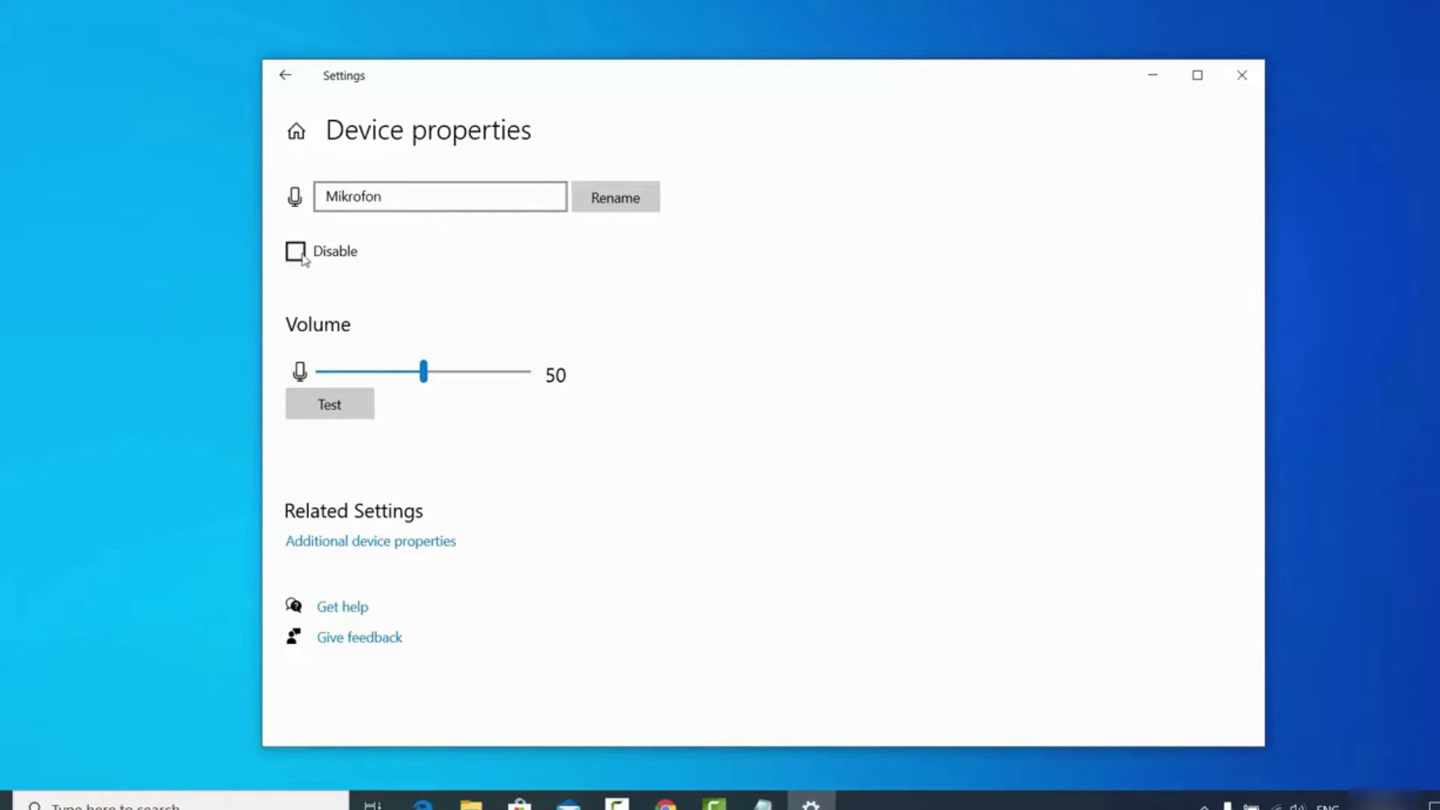
pyautogui.hotkey('alt', 'Left')
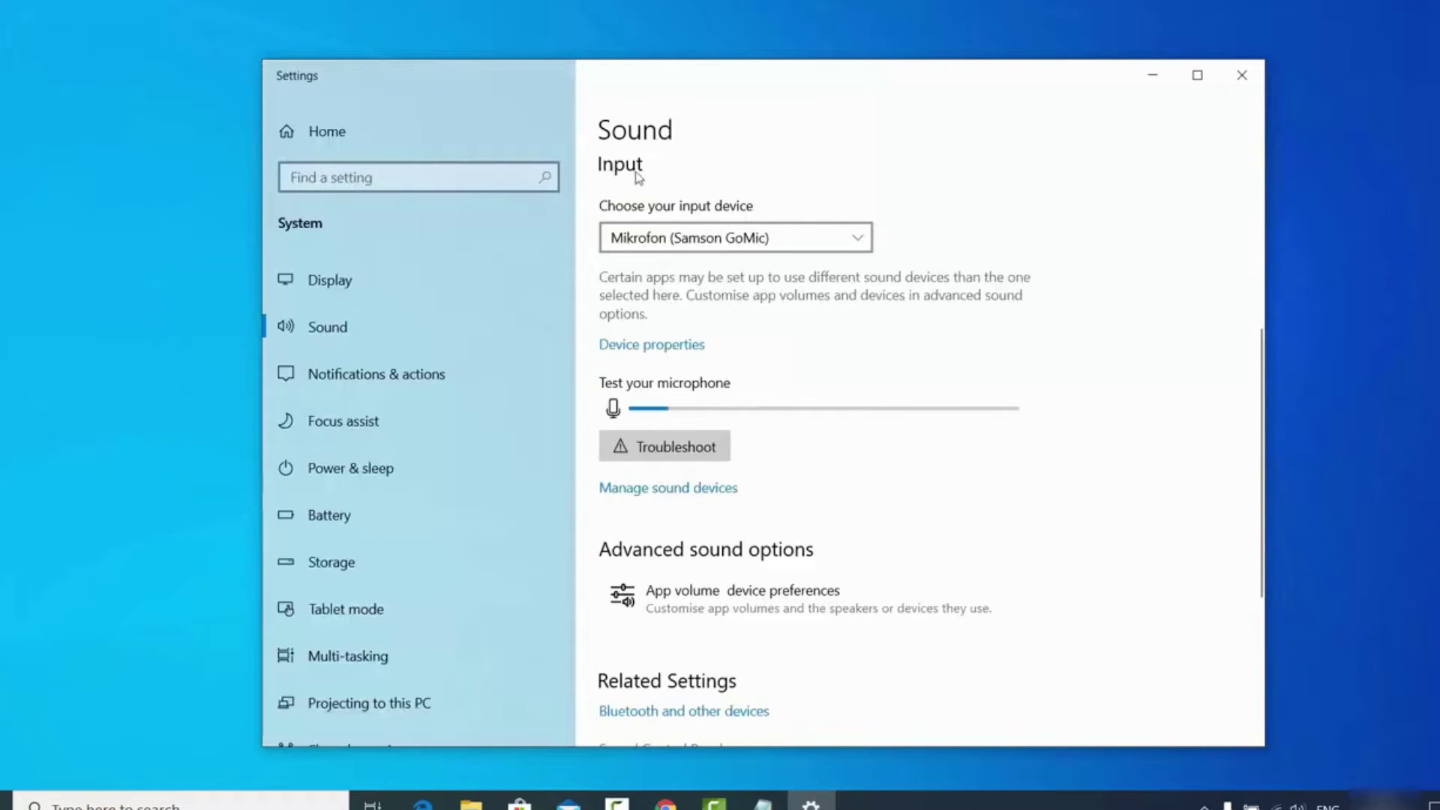
pyautogui.click(665, 491)
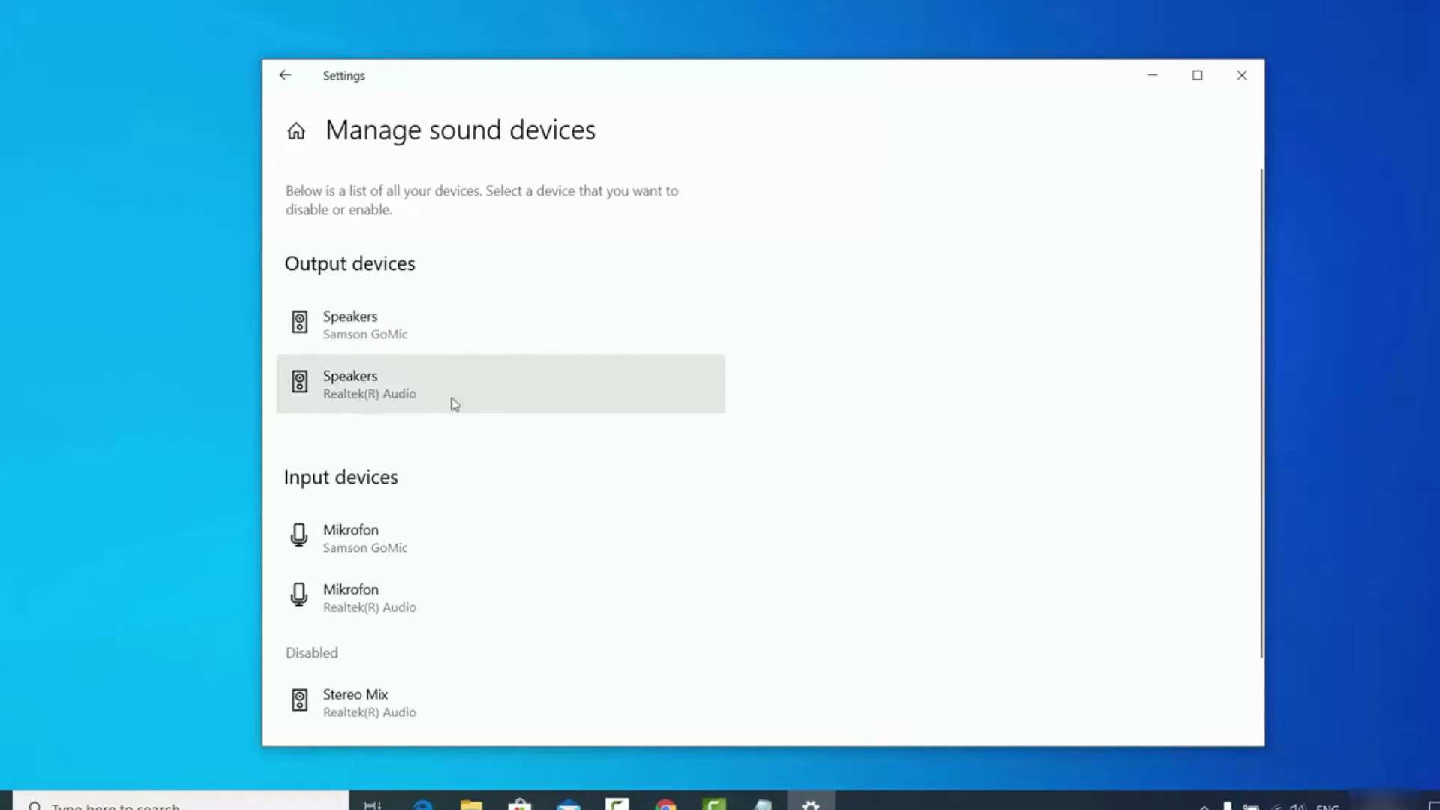
pyautogui.click(445, 342)
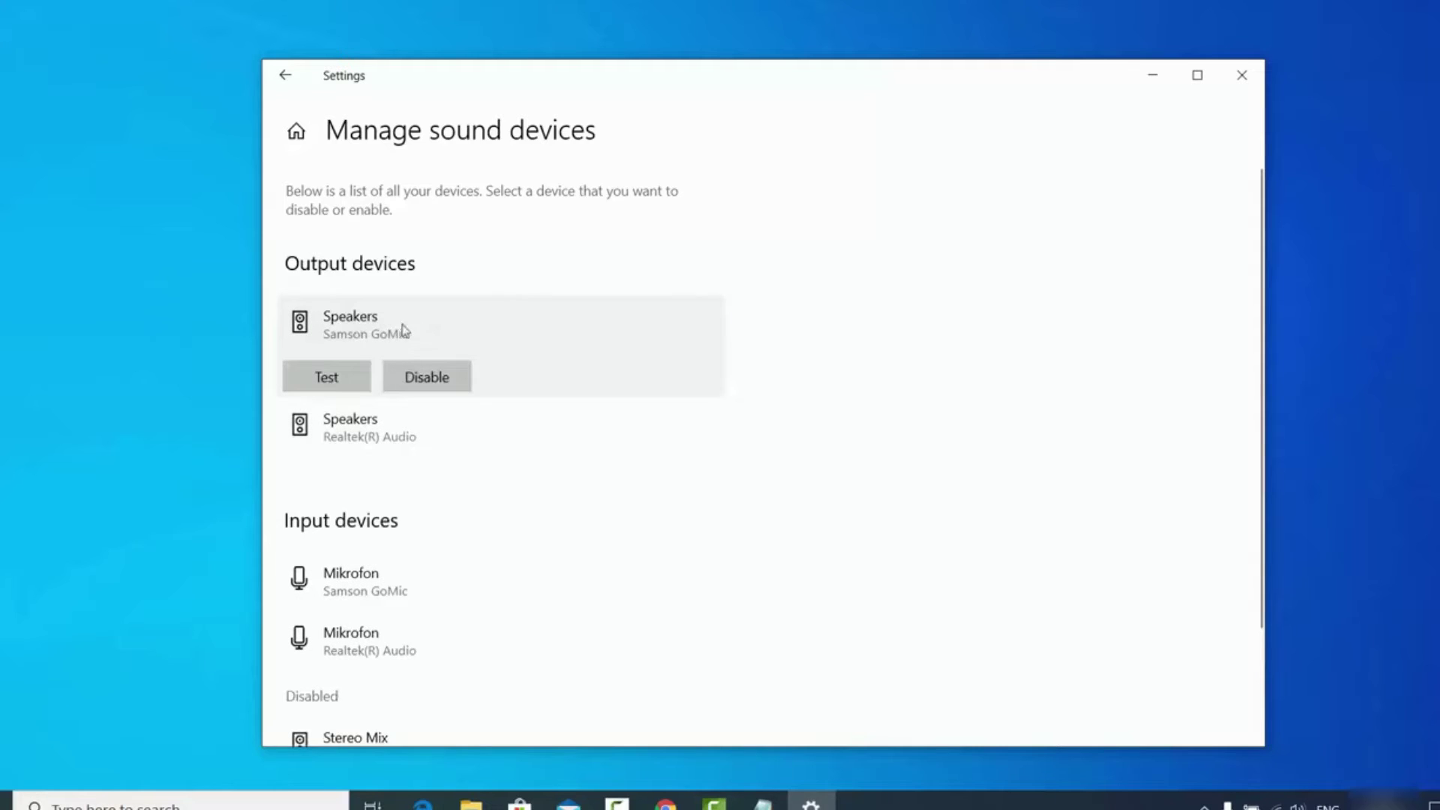
pyautogui.click(363, 435)
pyautogui.press('Up')
pyautogui.scroll(-2, 391, 532)
pyautogui.scroll(-2, 395, 512)
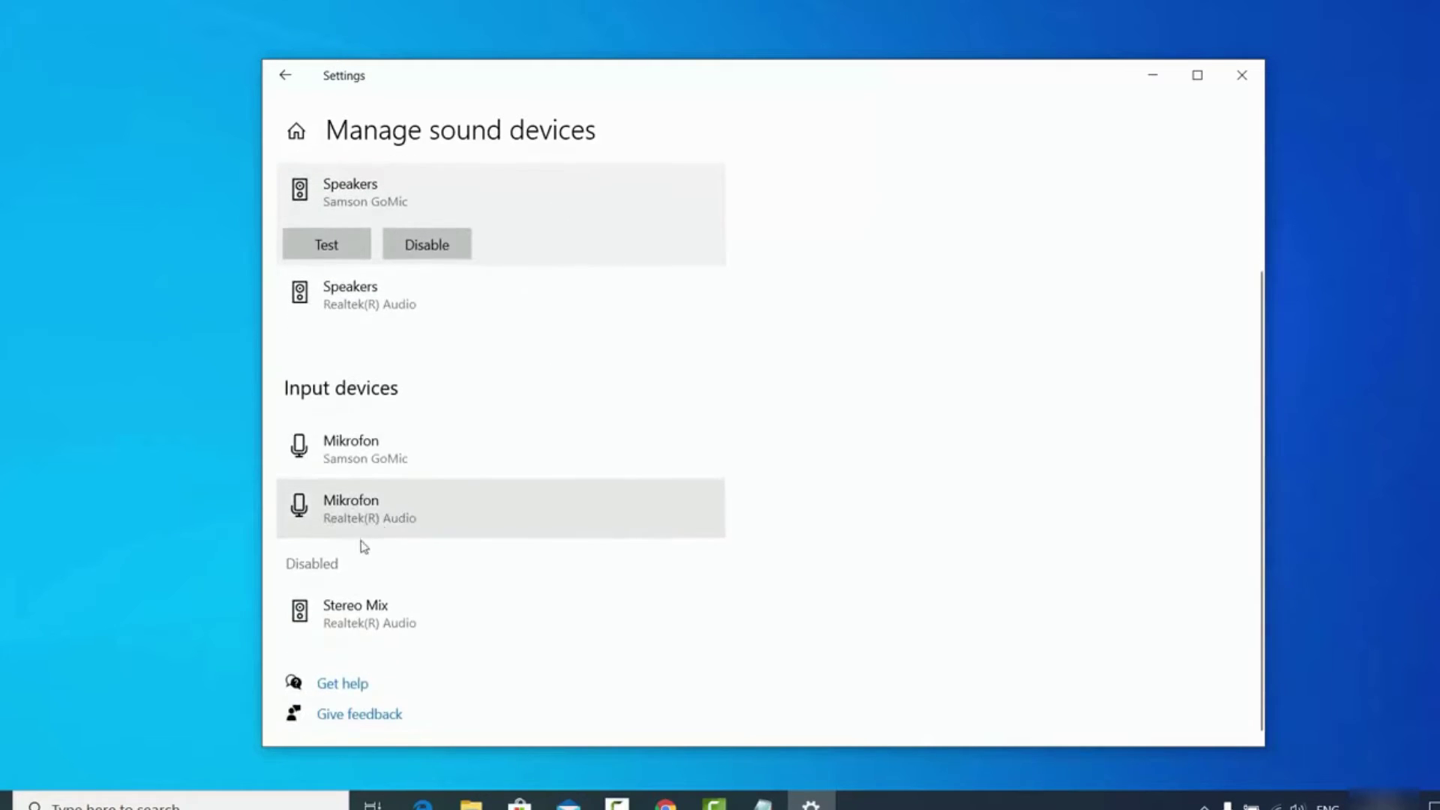
pyautogui.click(285, 75)
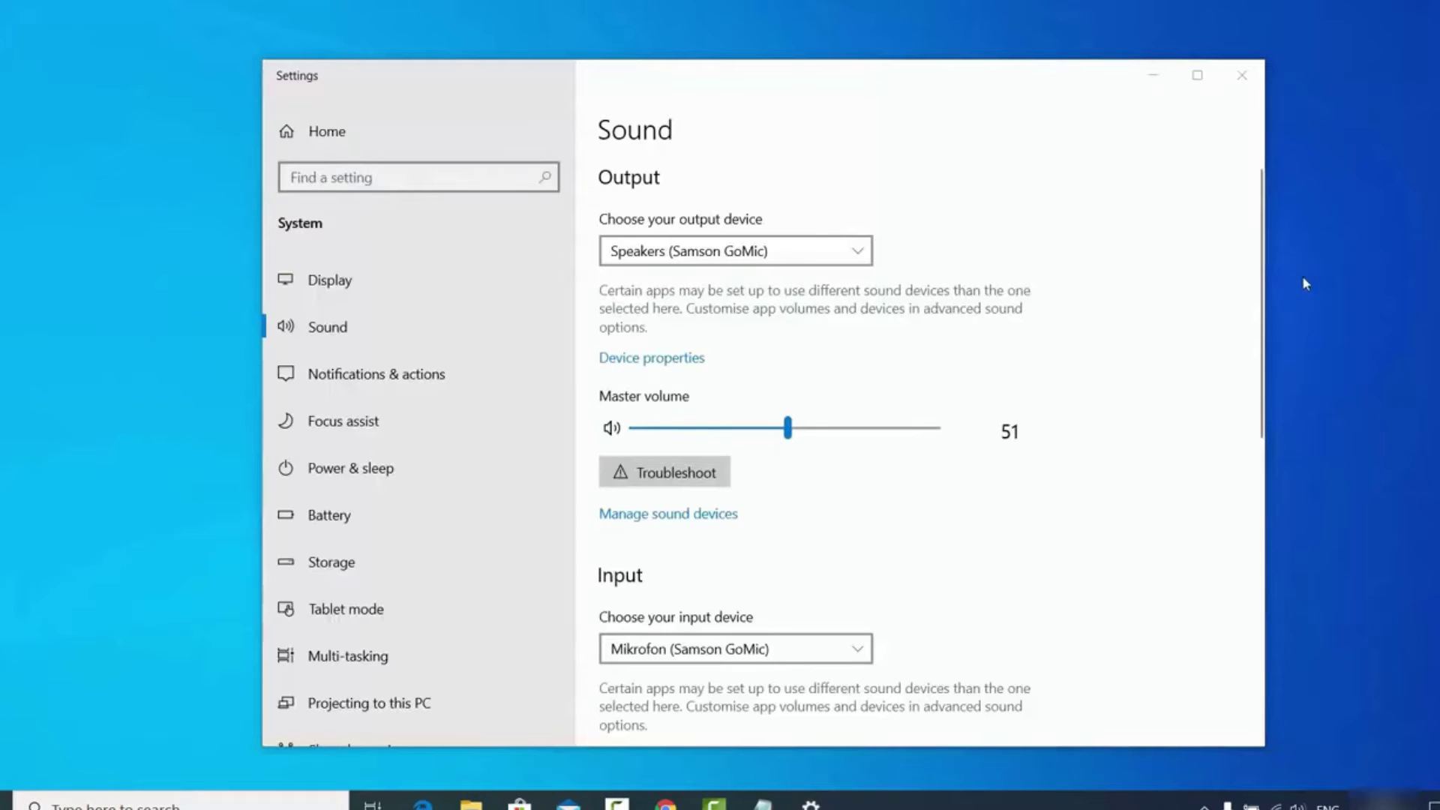
pyautogui.click(1242, 75)
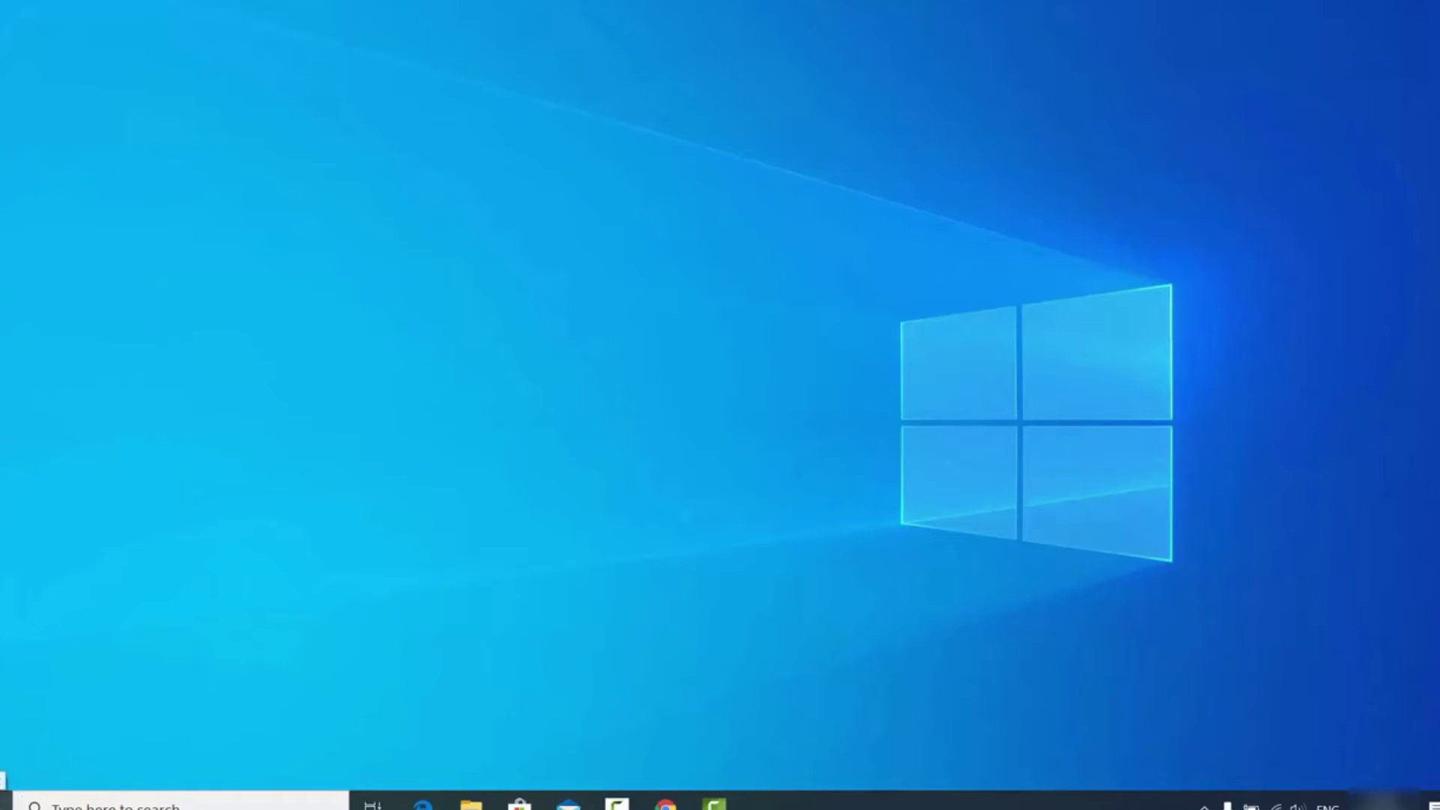
# Open the Microphone page of the app permissions in the Windows privacy settings.
pyautogui.click(6, 800)
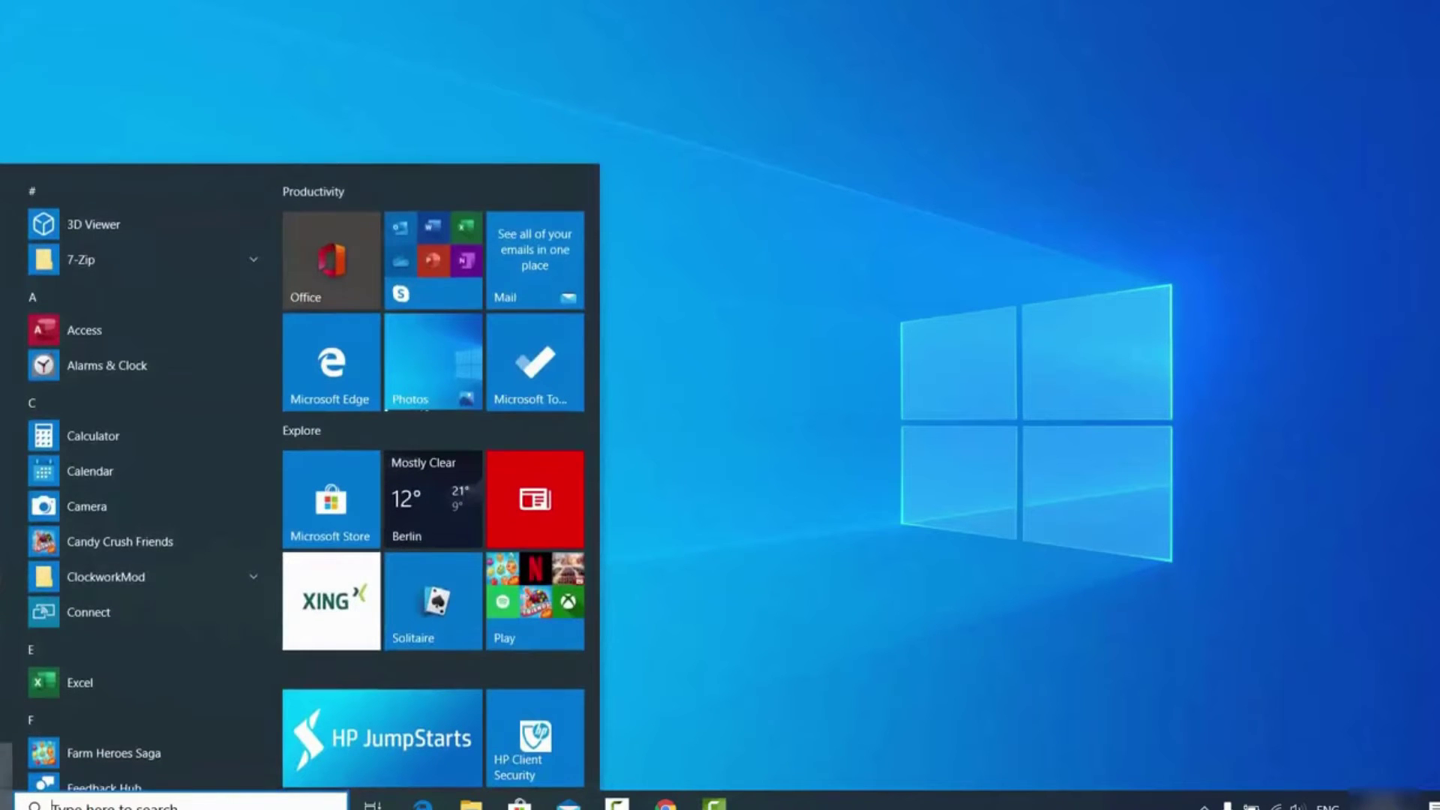
pyautogui.click(24, 725)
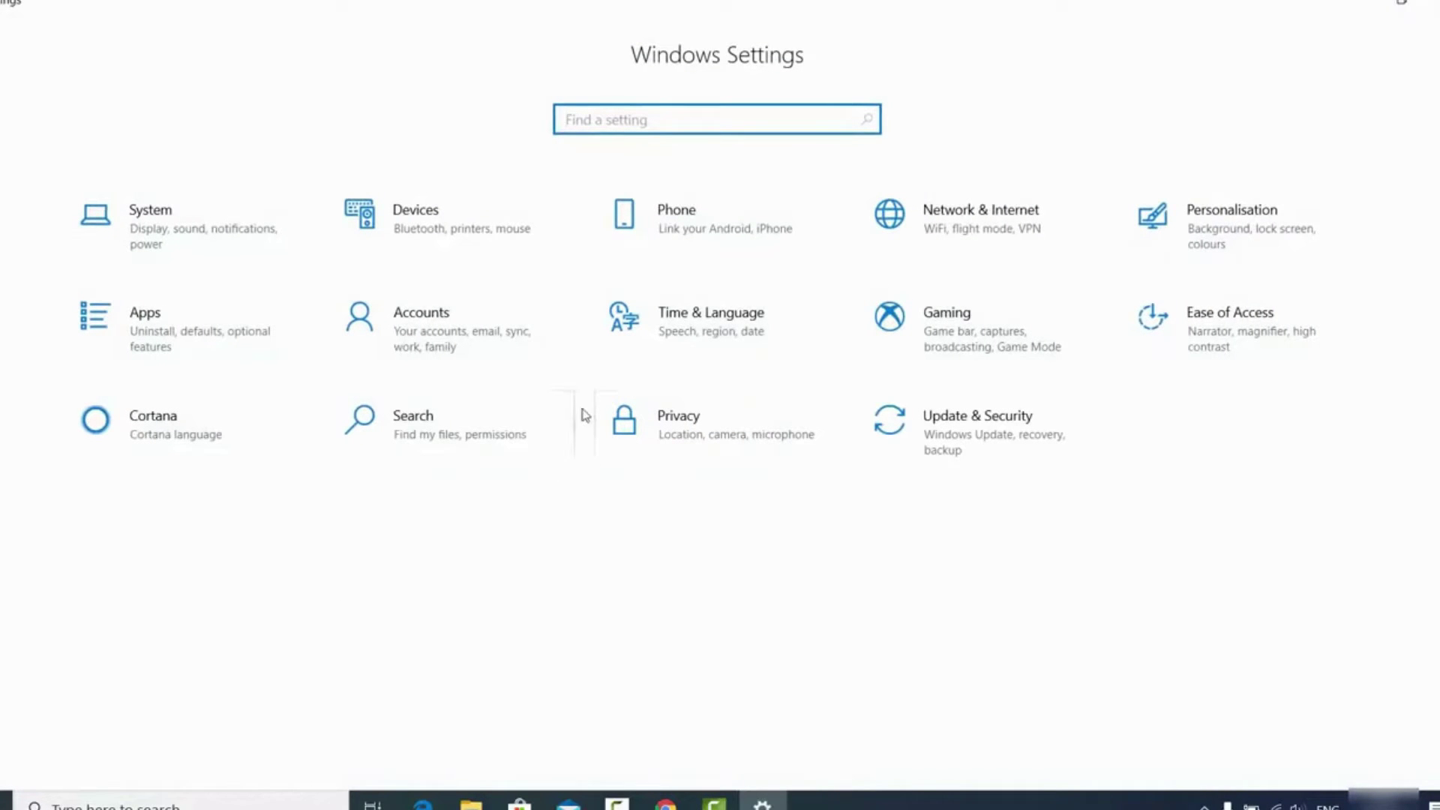
pyautogui.click(694, 433)
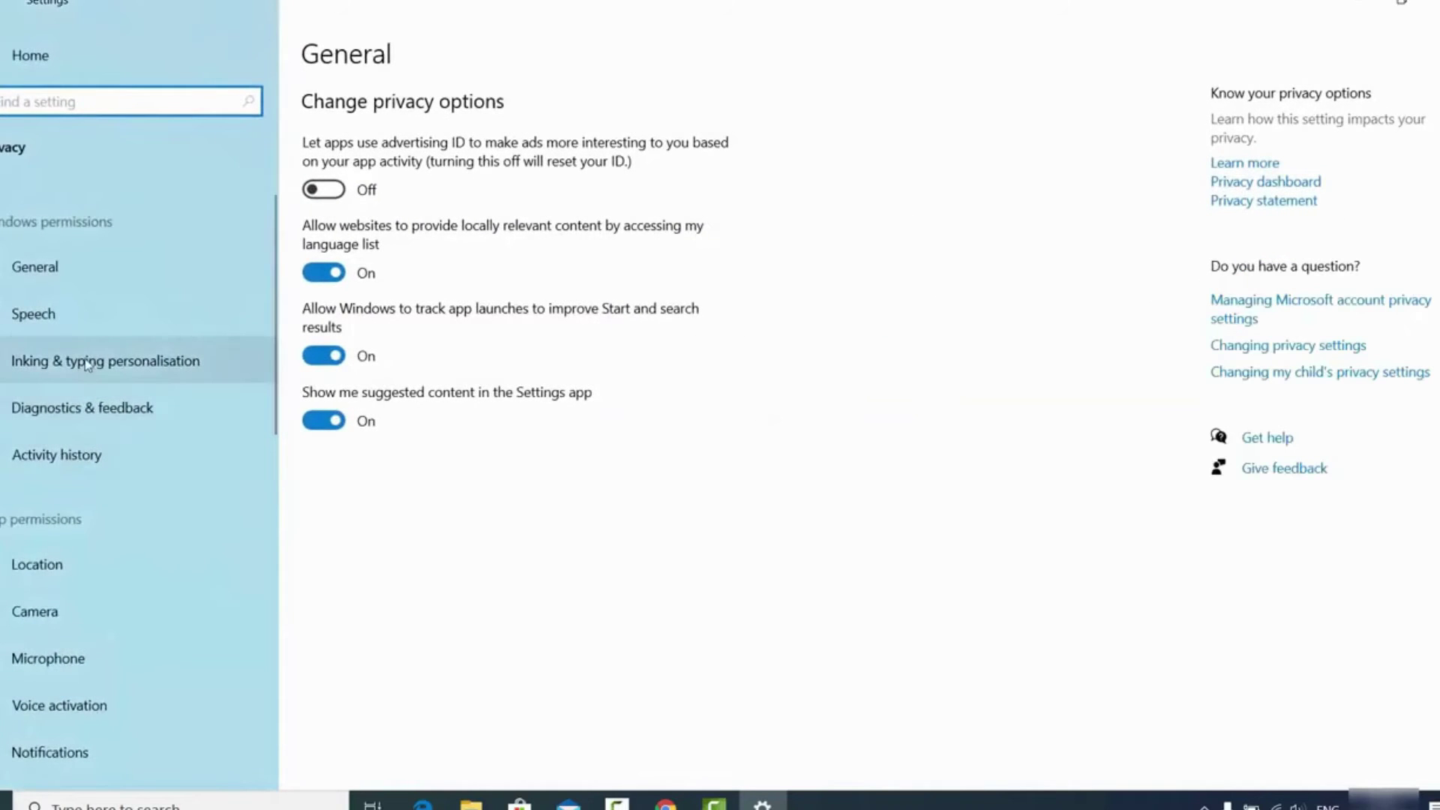
pyautogui.scroll(-3, 79, 443)
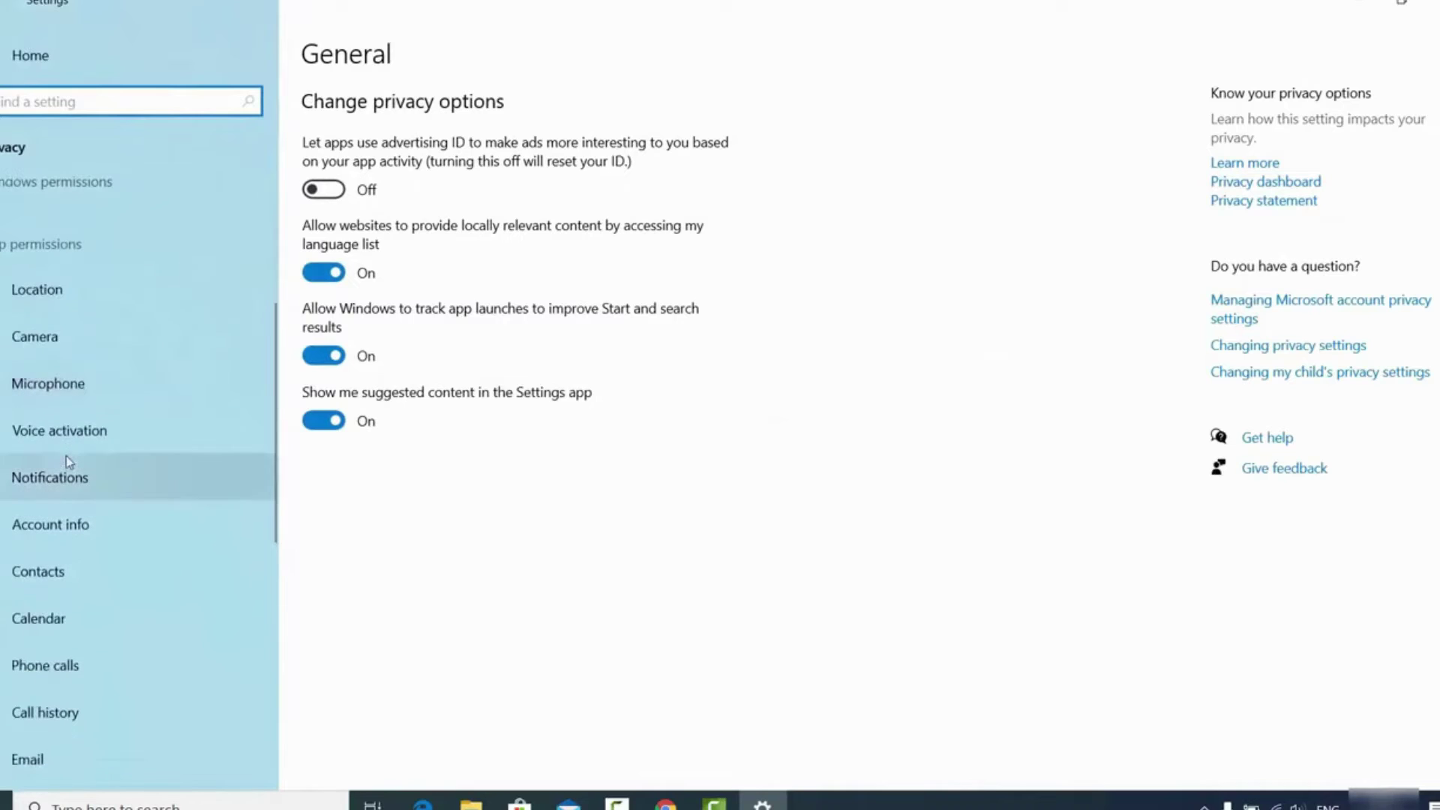
pyautogui.click(63, 391)
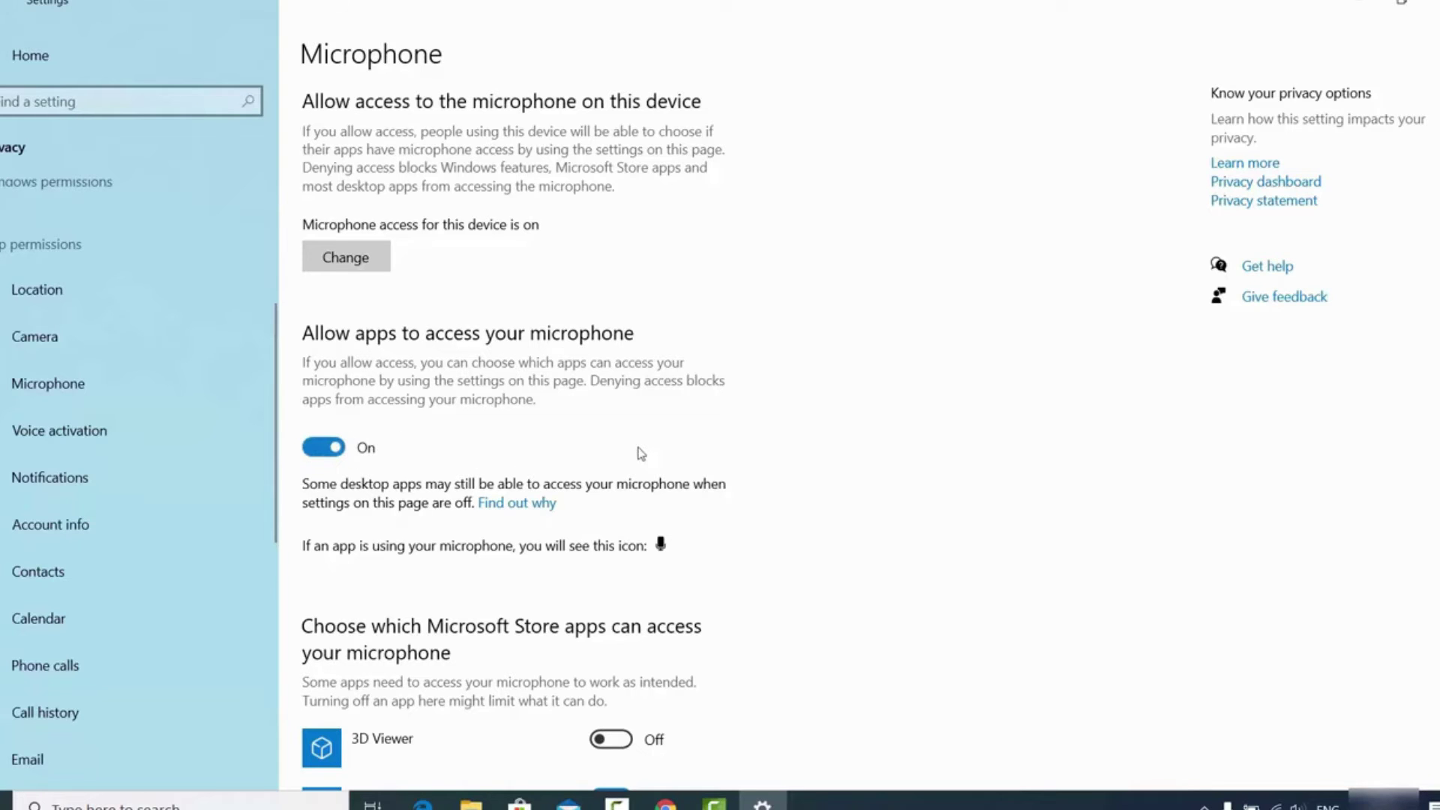
# Review the microphone access permissions for the device, Microsoft Store apps and desktop apps, and close the settings.
pyautogui.scroll(-5, 641, 454)
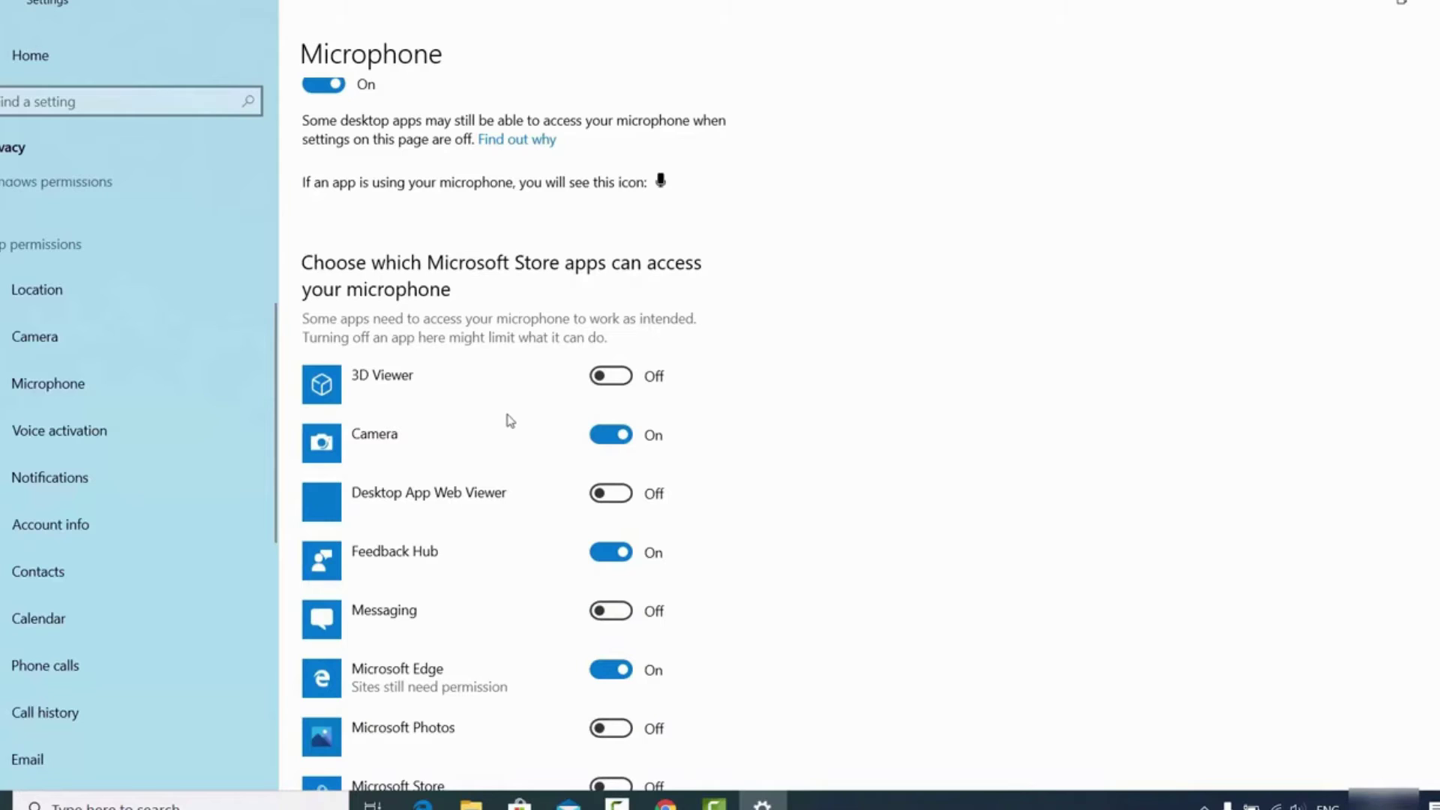
pyautogui.scroll(-2, 481, 411)
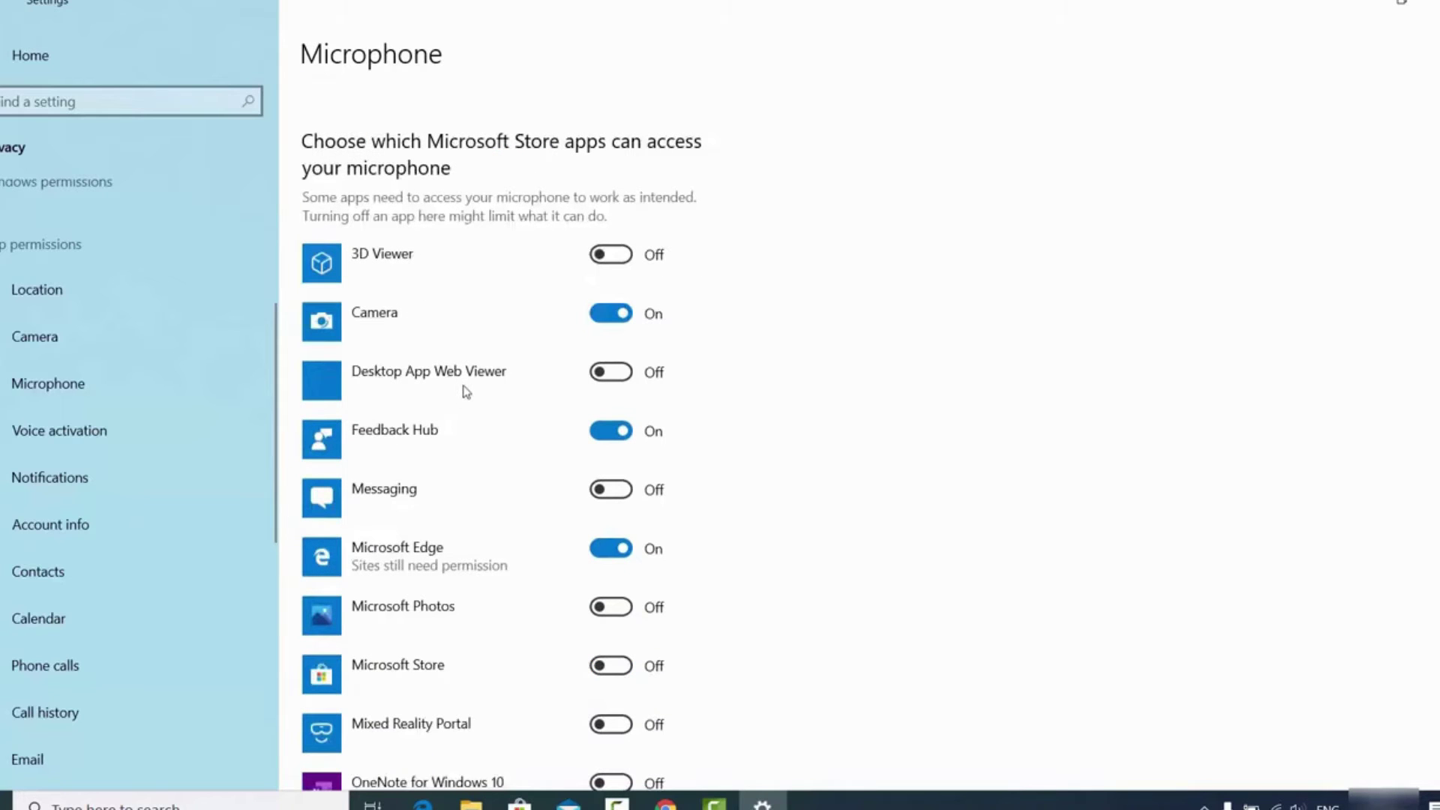
pyautogui.scroll(-1, 465, 391)
pyautogui.scroll(-1, 467, 394)
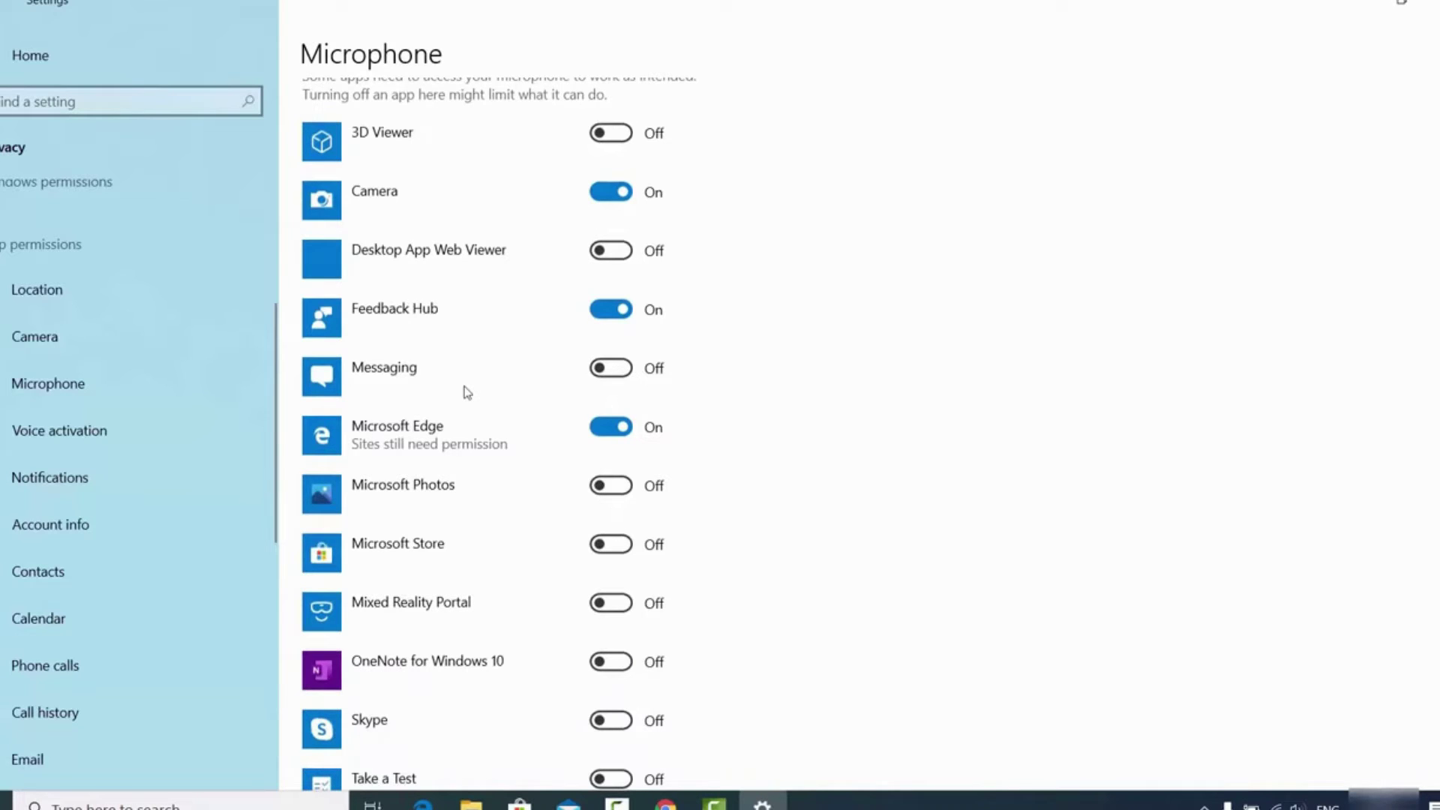
pyautogui.scroll(-2, 467, 391)
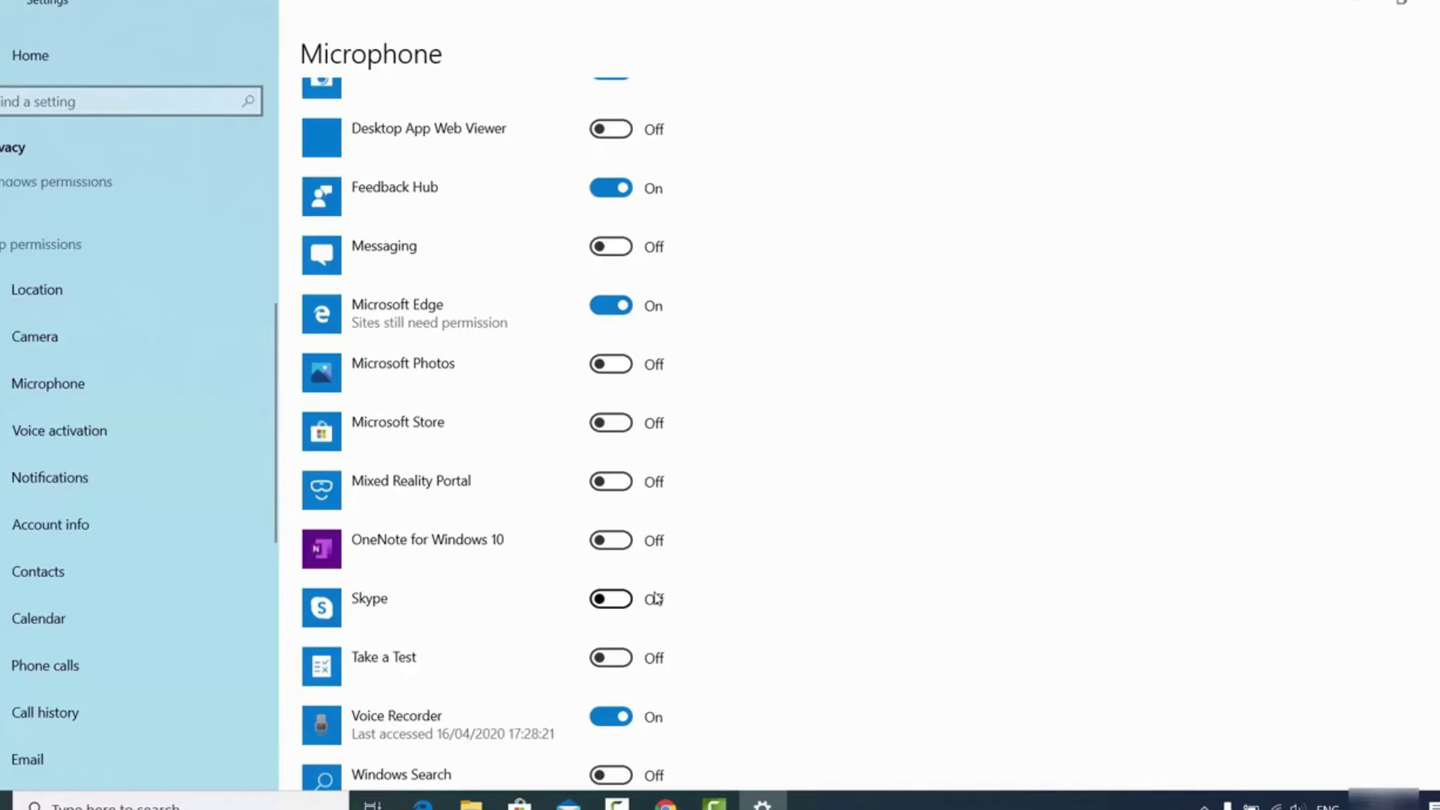
pyautogui.scroll(-5, 657, 597)
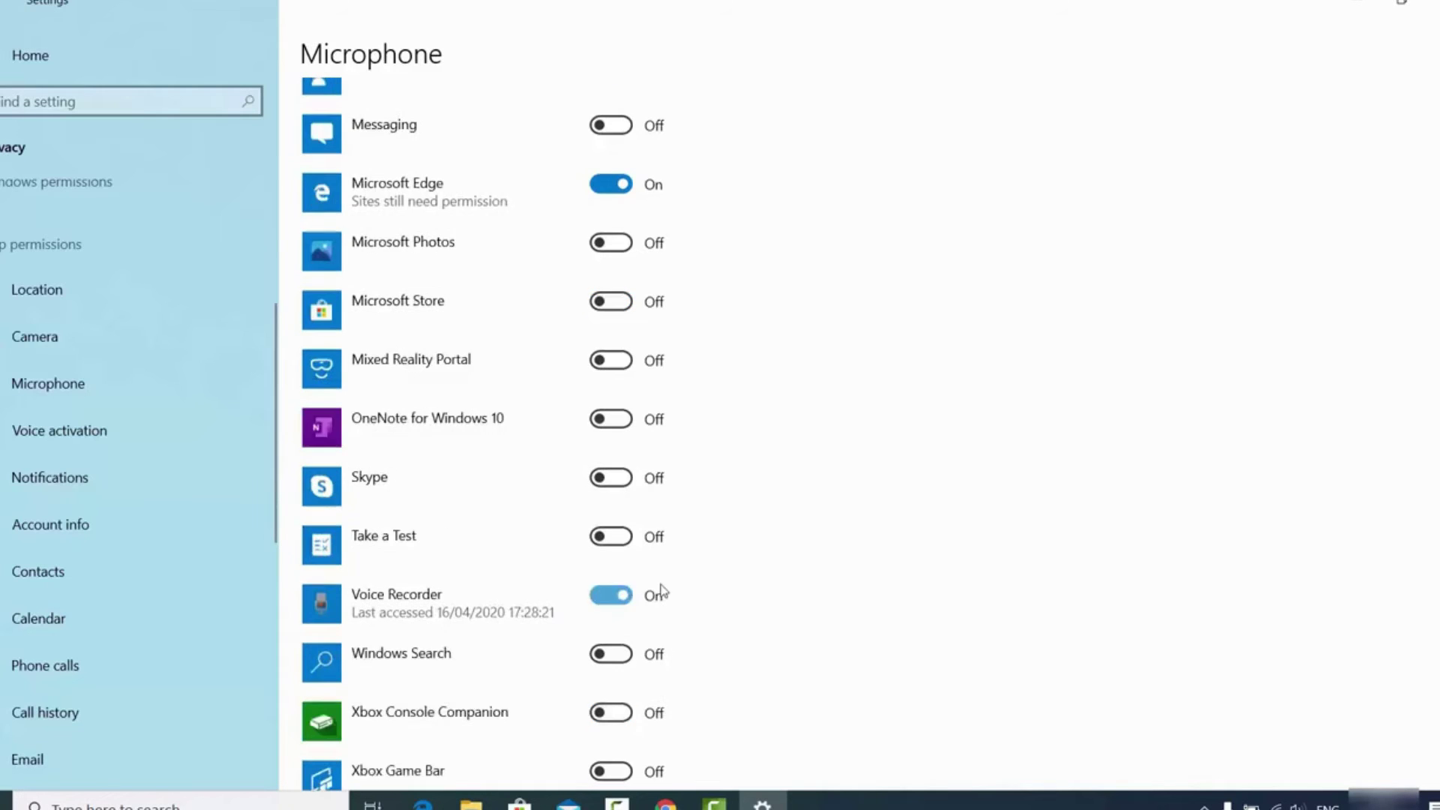
pyautogui.scroll(-5, 664, 591)
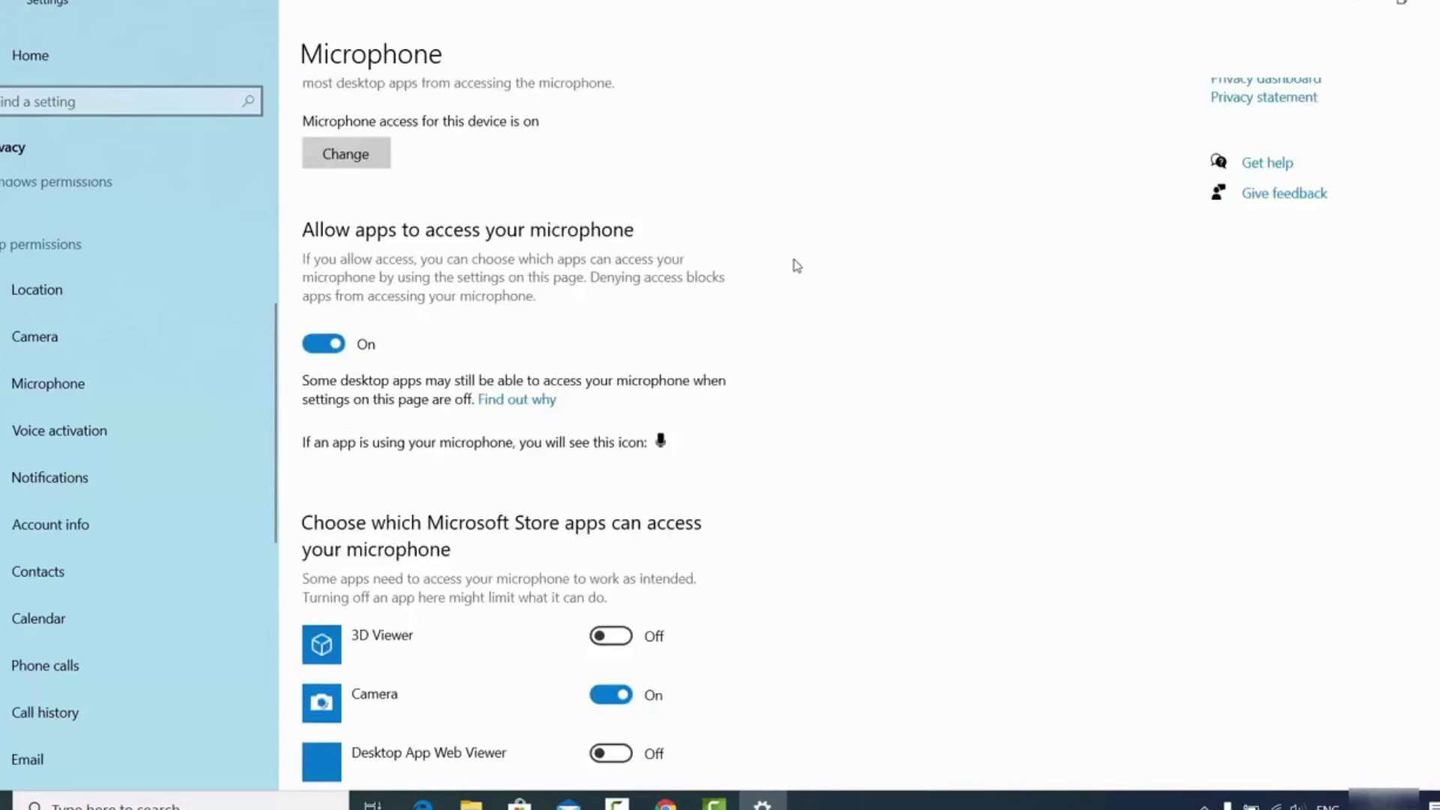
pyautogui.scroll(-10, 795, 264)
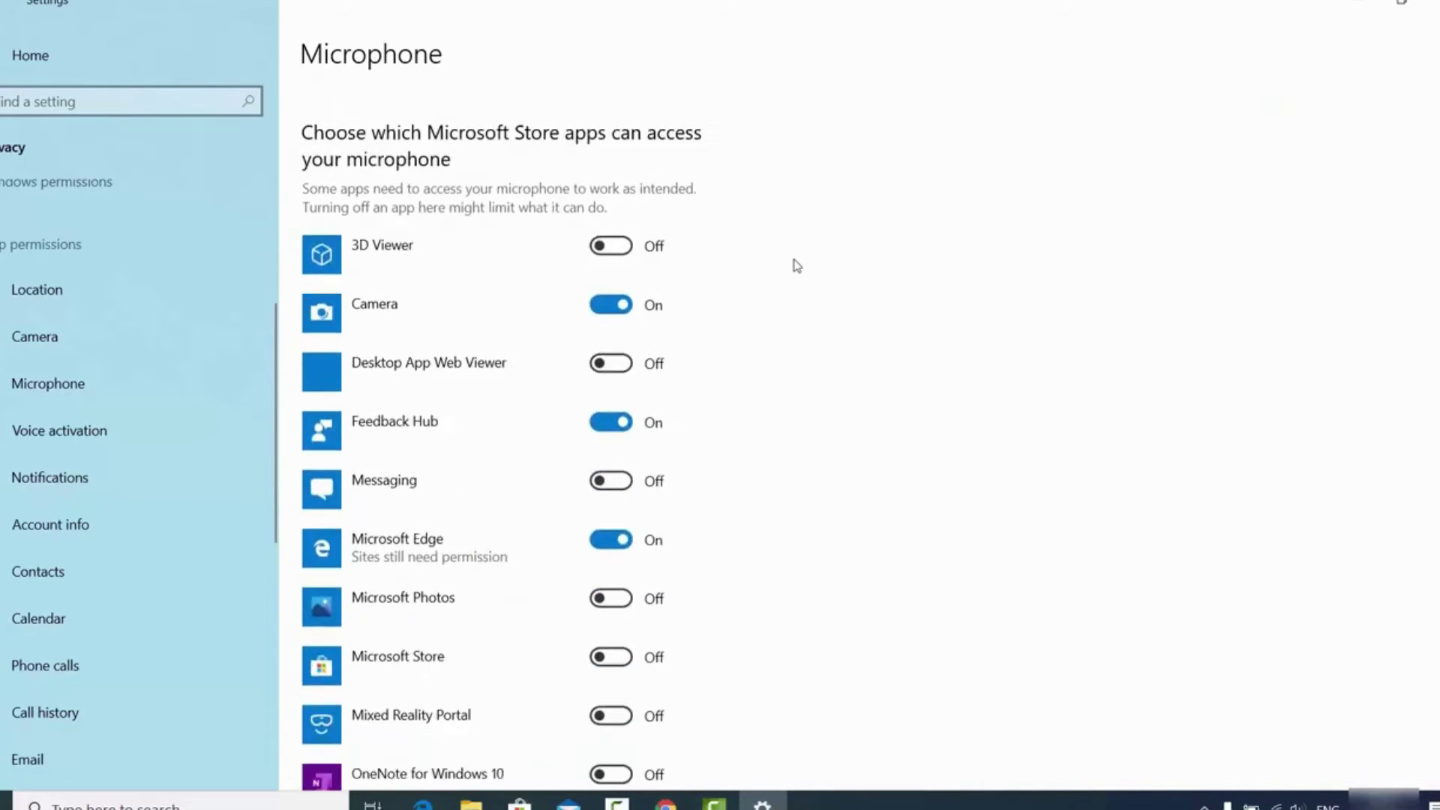
pyautogui.scroll(-3, 797, 266)
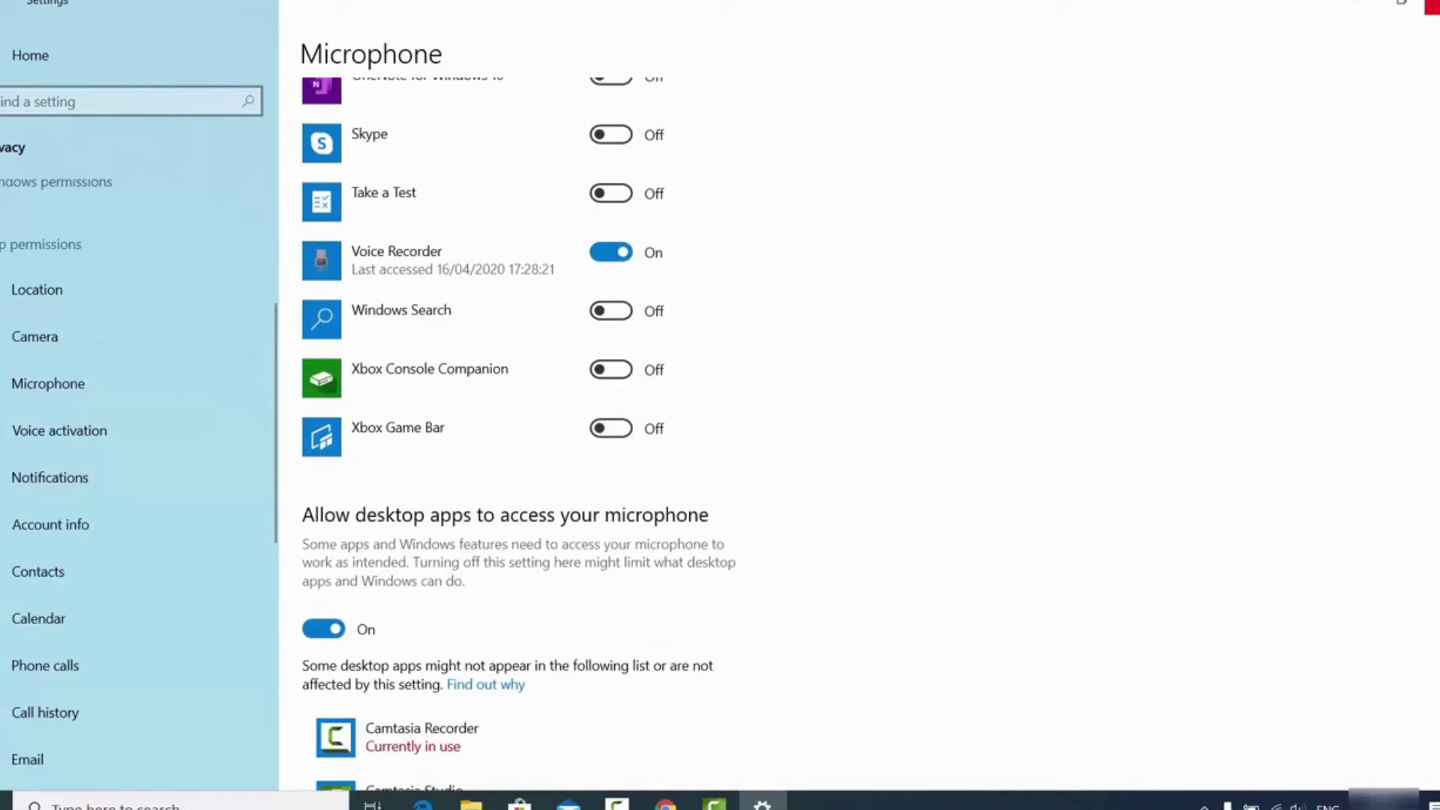
pyautogui.click(1431, 6)
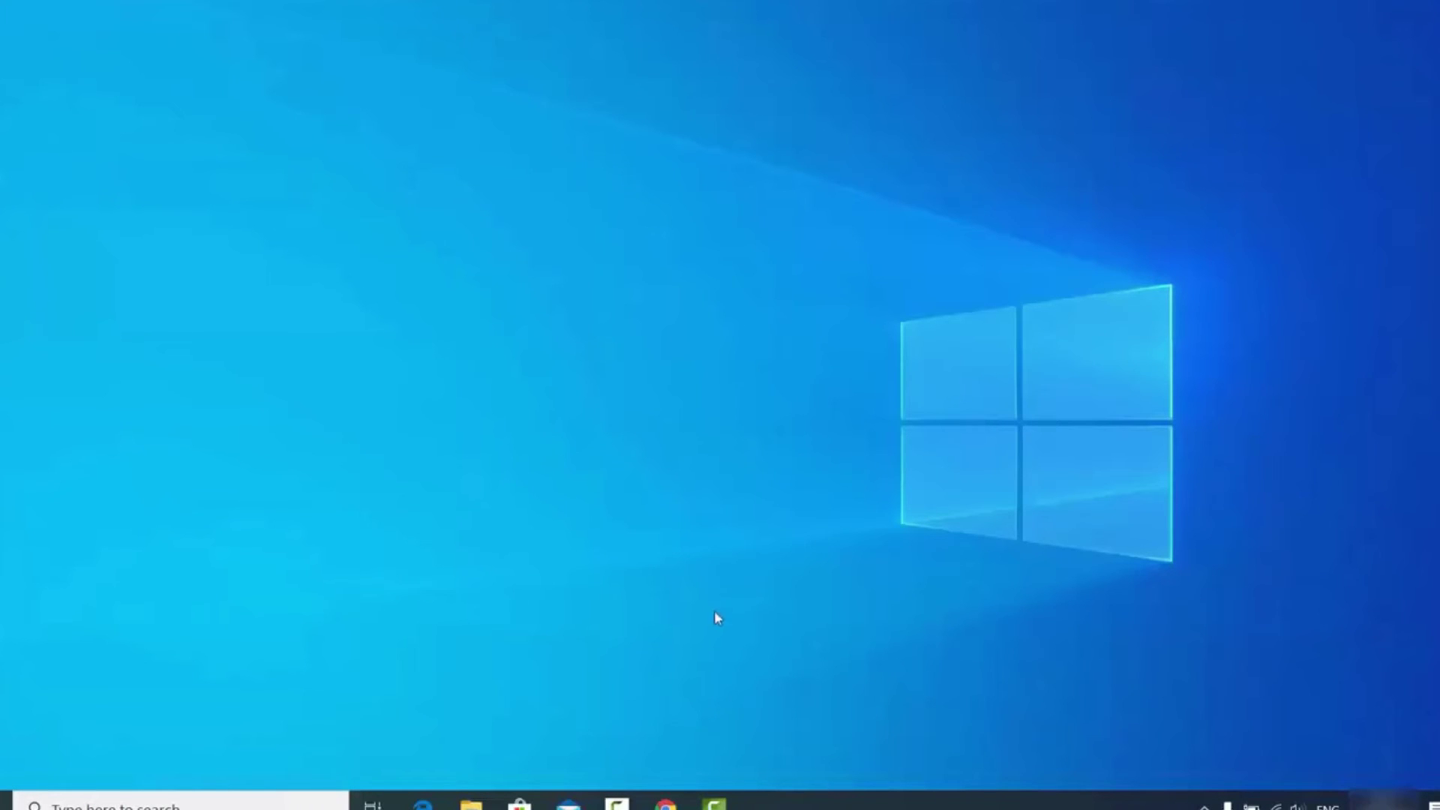
# Search Windows for "micro", open Microphone set-up and find the microphone section of the Speech settings.
pyautogui.click(122, 807)
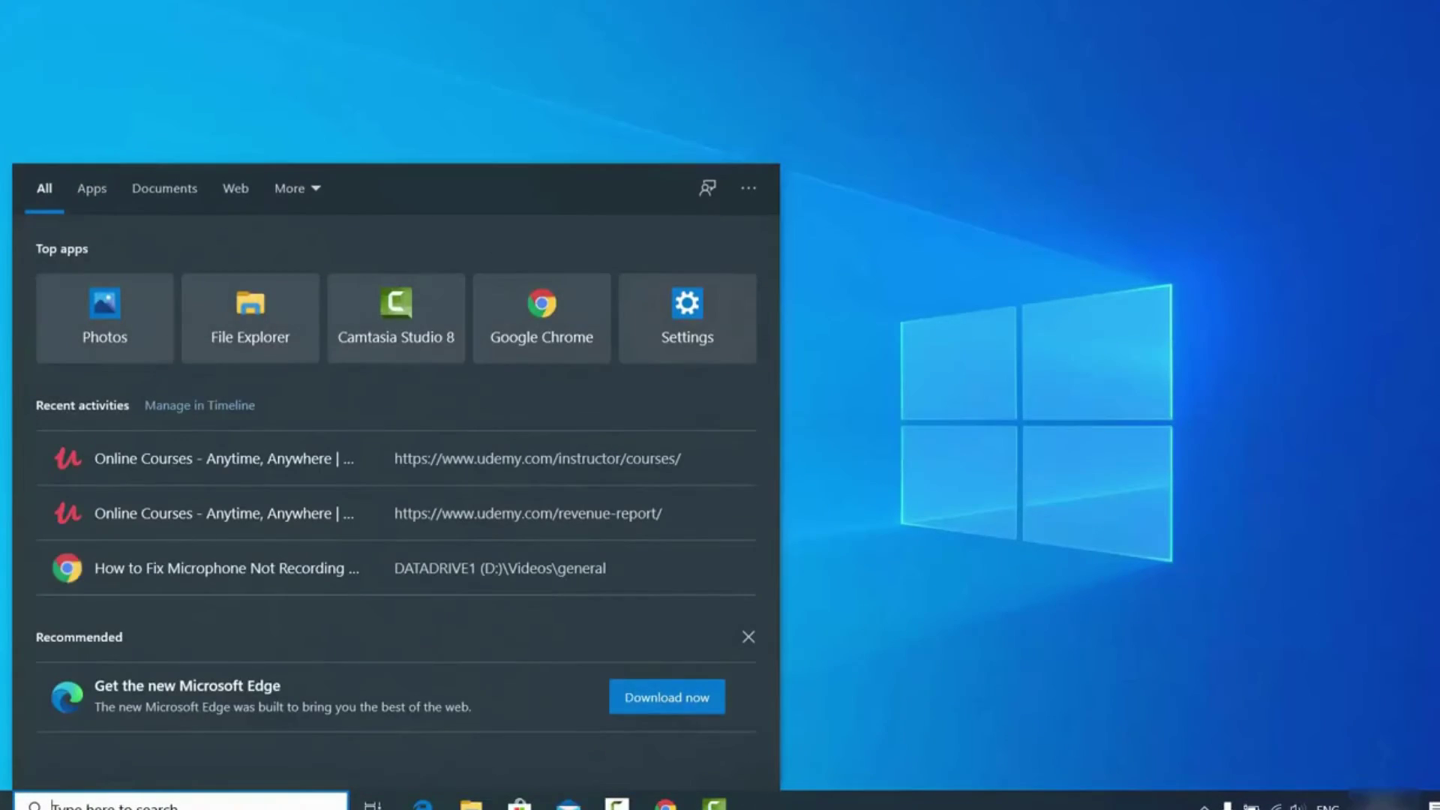
pyautogui.write('mi')
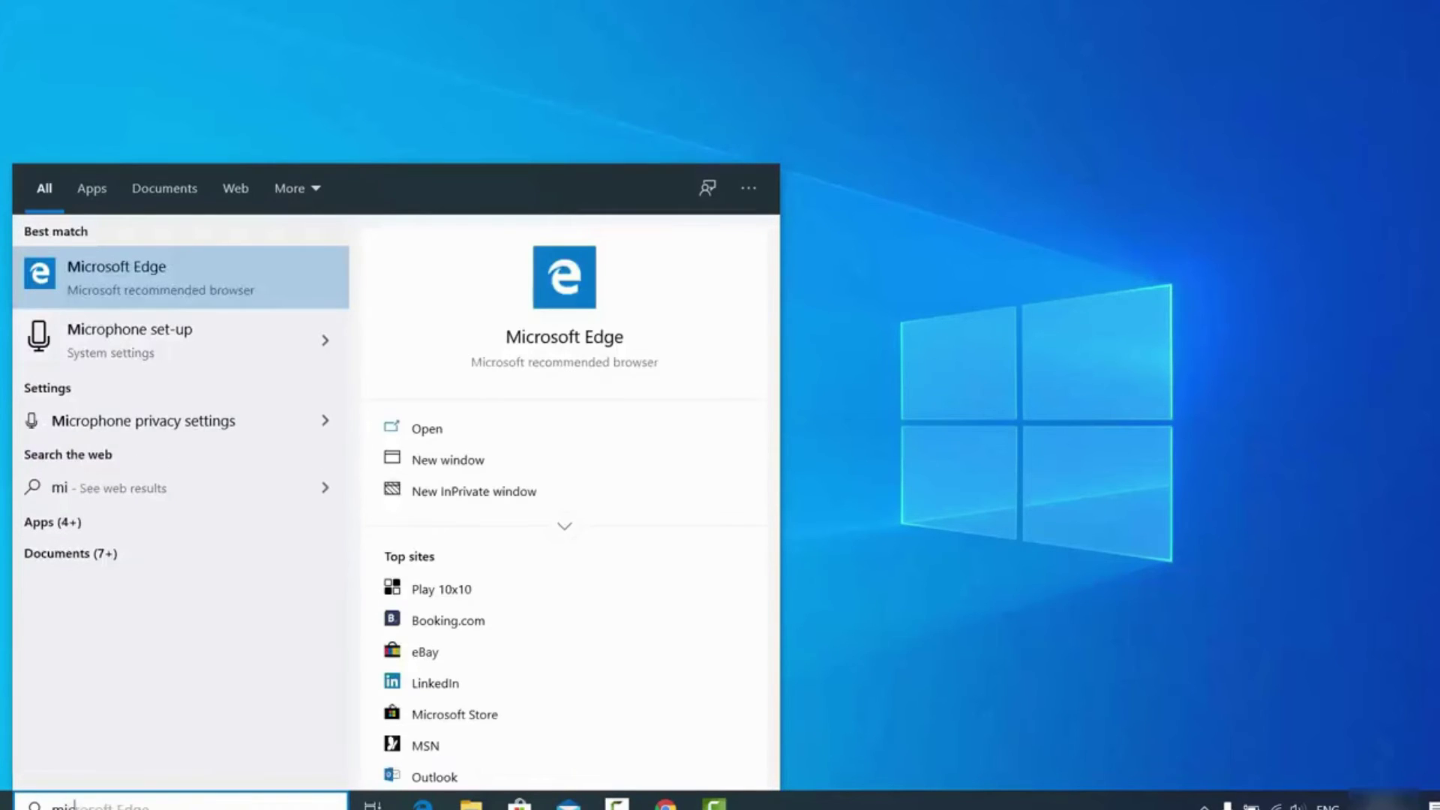
pyautogui.write('cro')
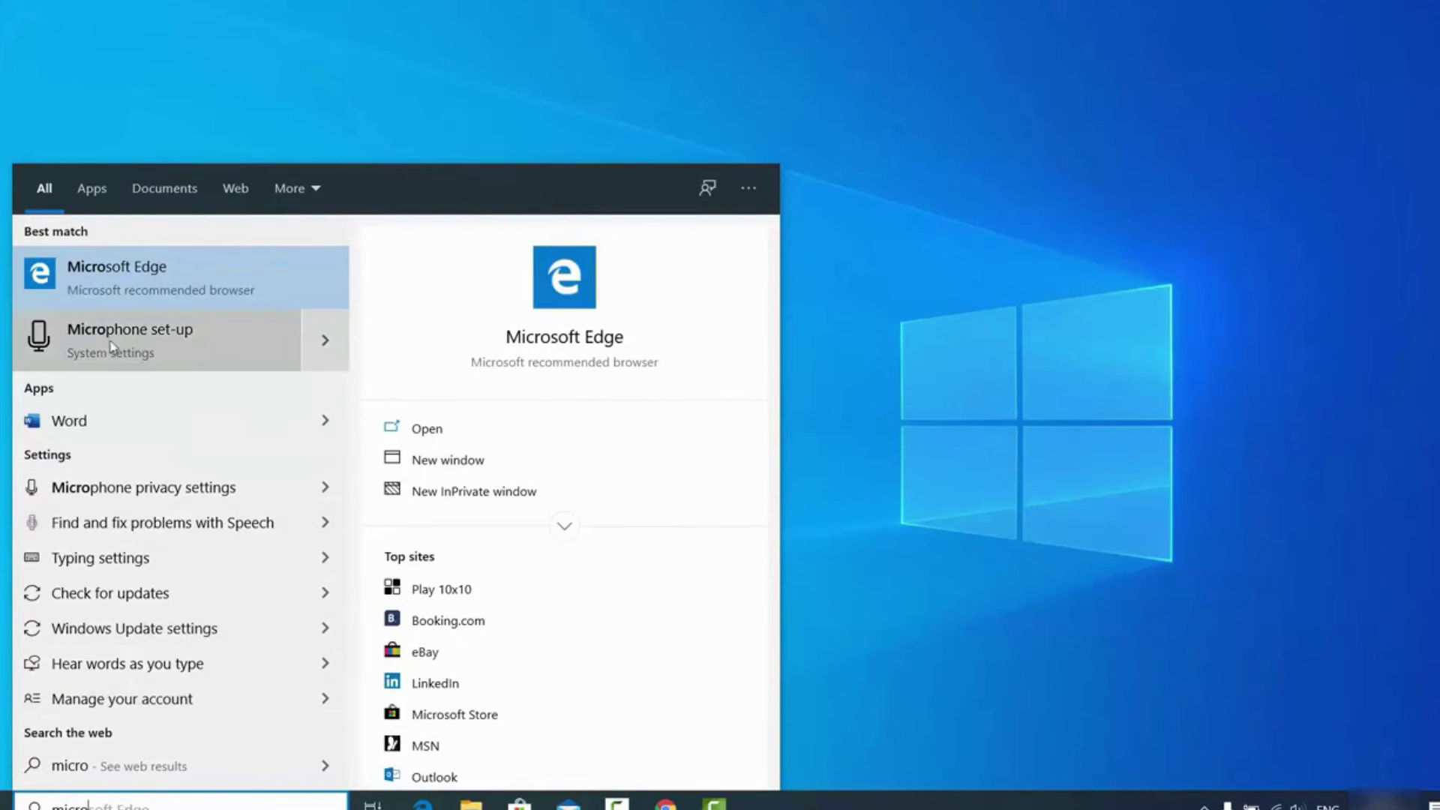
pyautogui.click(153, 344)
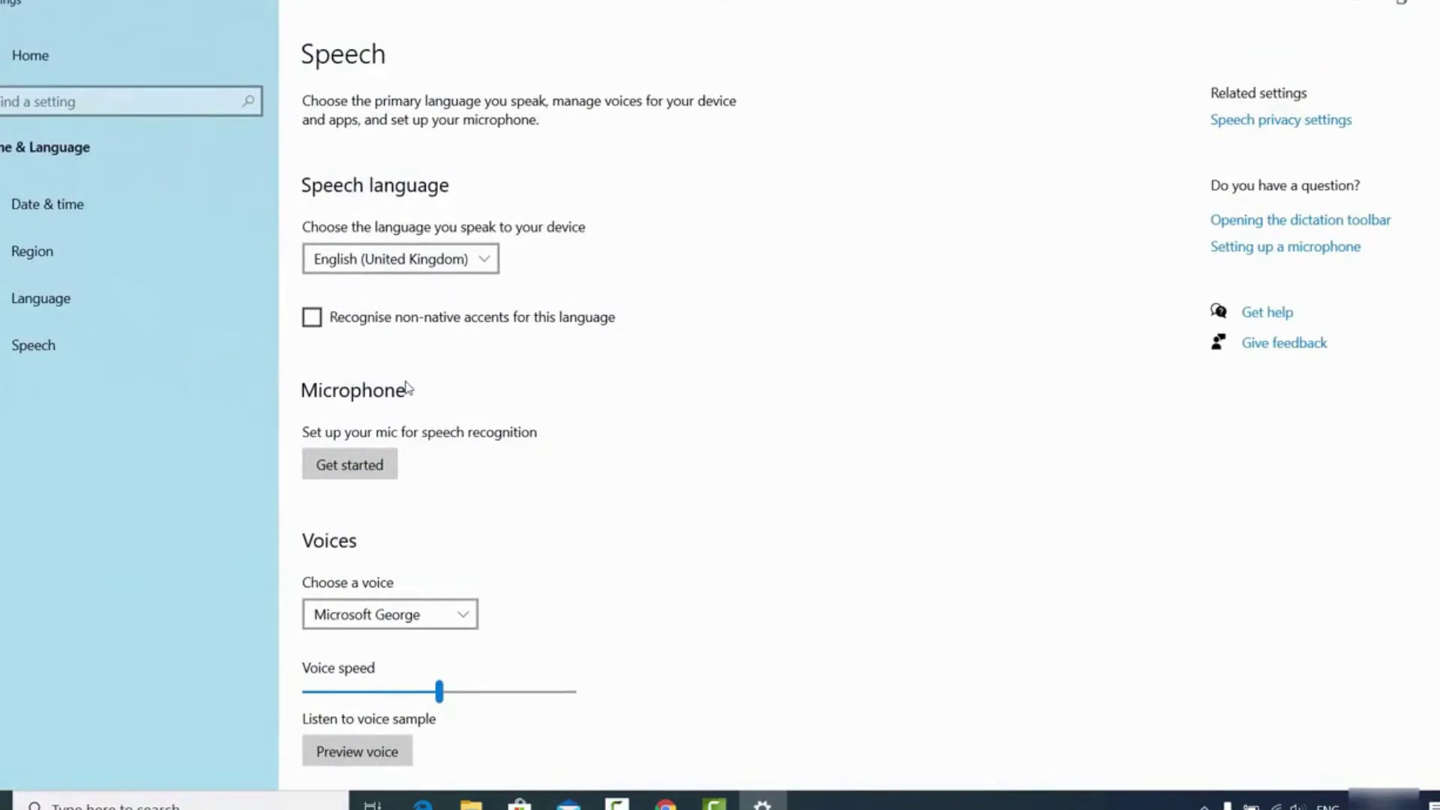
pyautogui.scroll(-3, 409, 388)
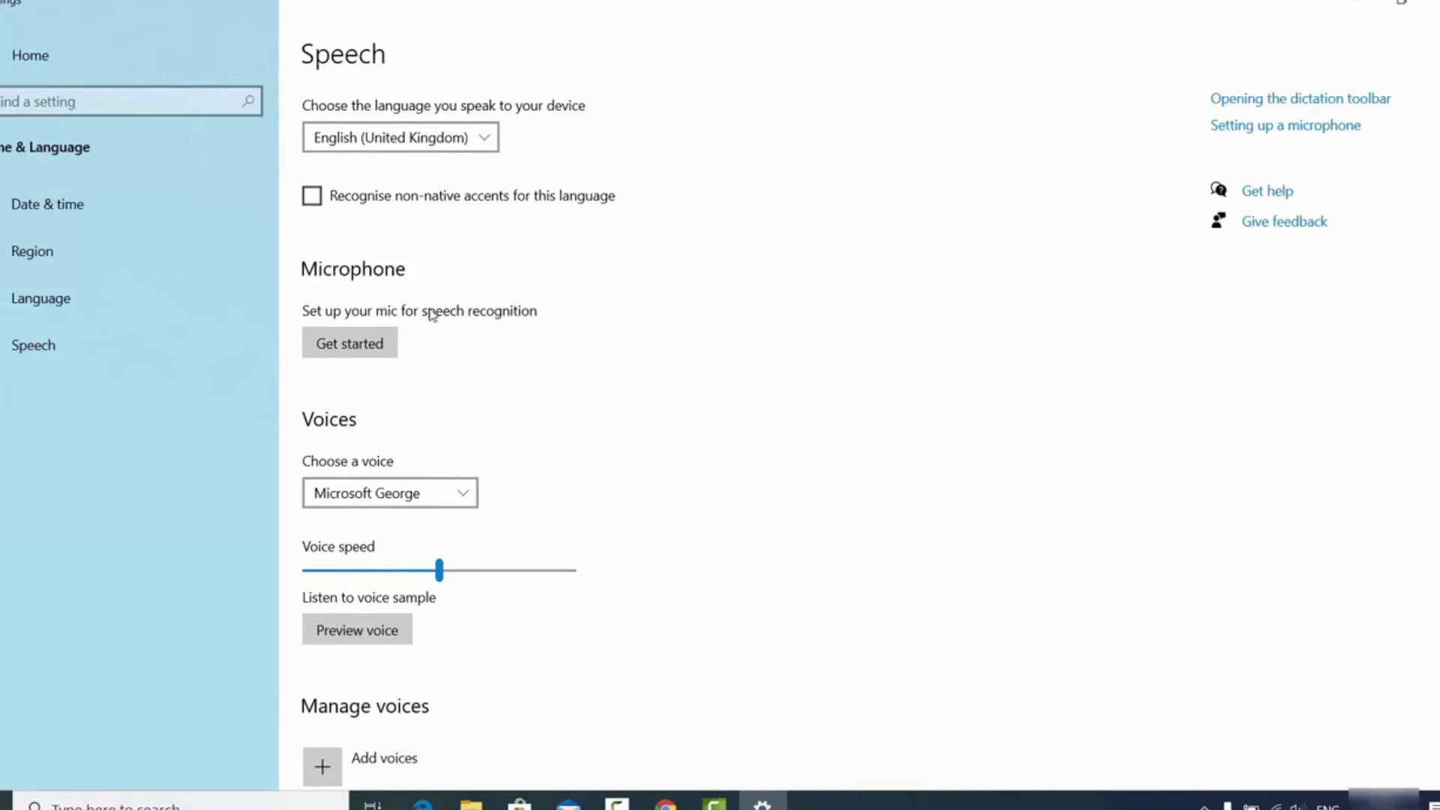
# Start the microphone set-up for speech recognition, view its problem choices, then cancel it and close the settings.
pyautogui.click(348, 356)
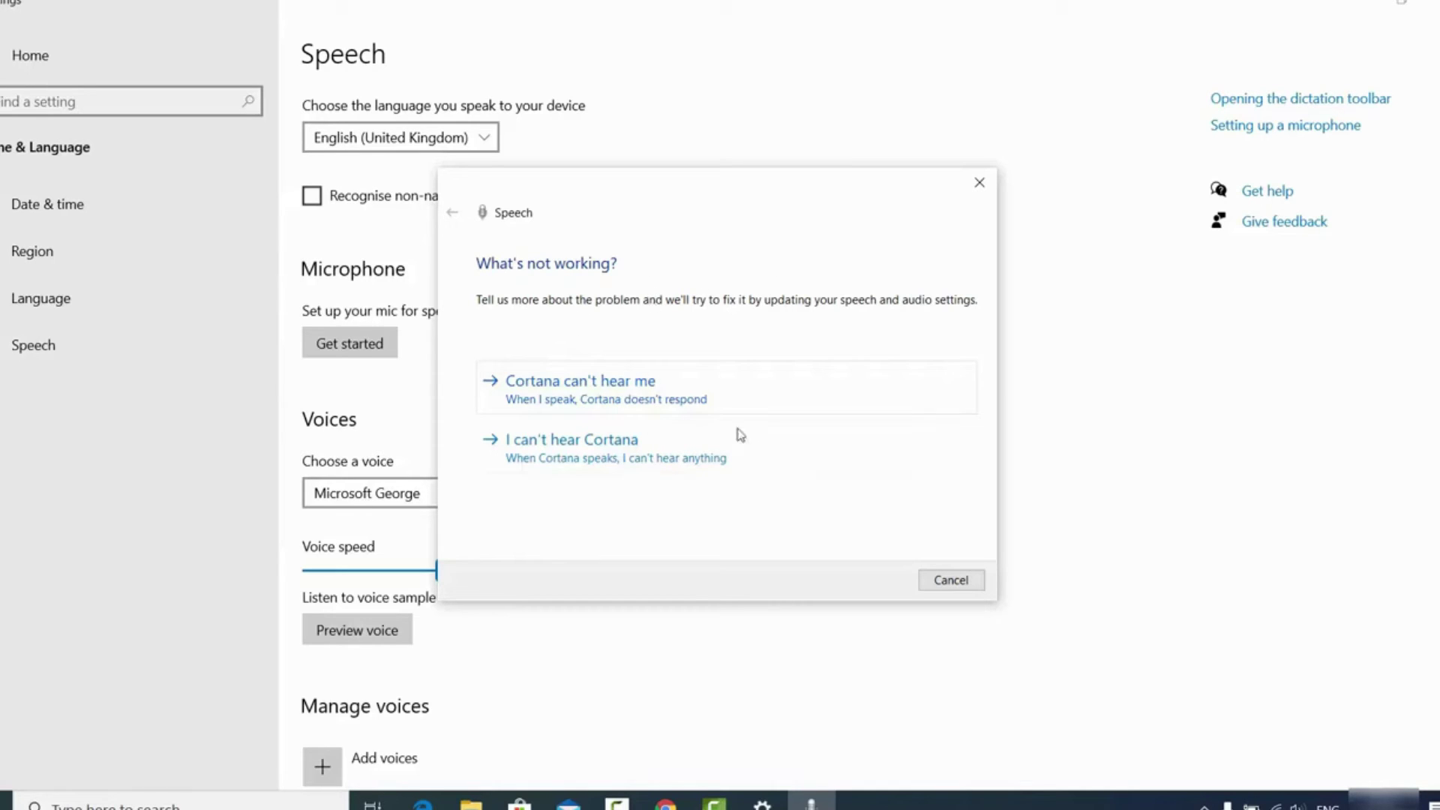
pyautogui.click(944, 584)
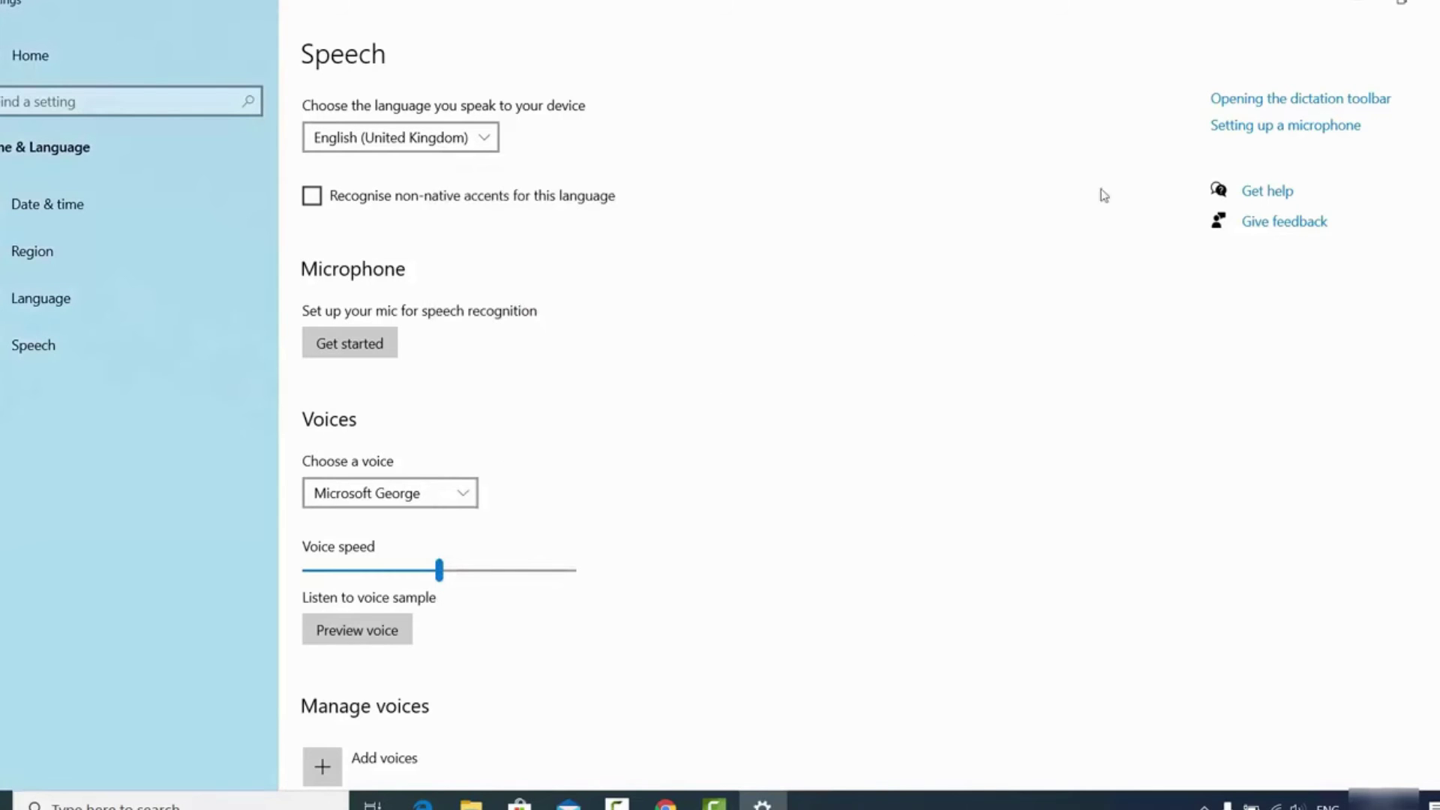
pyautogui.click(1431, 6)
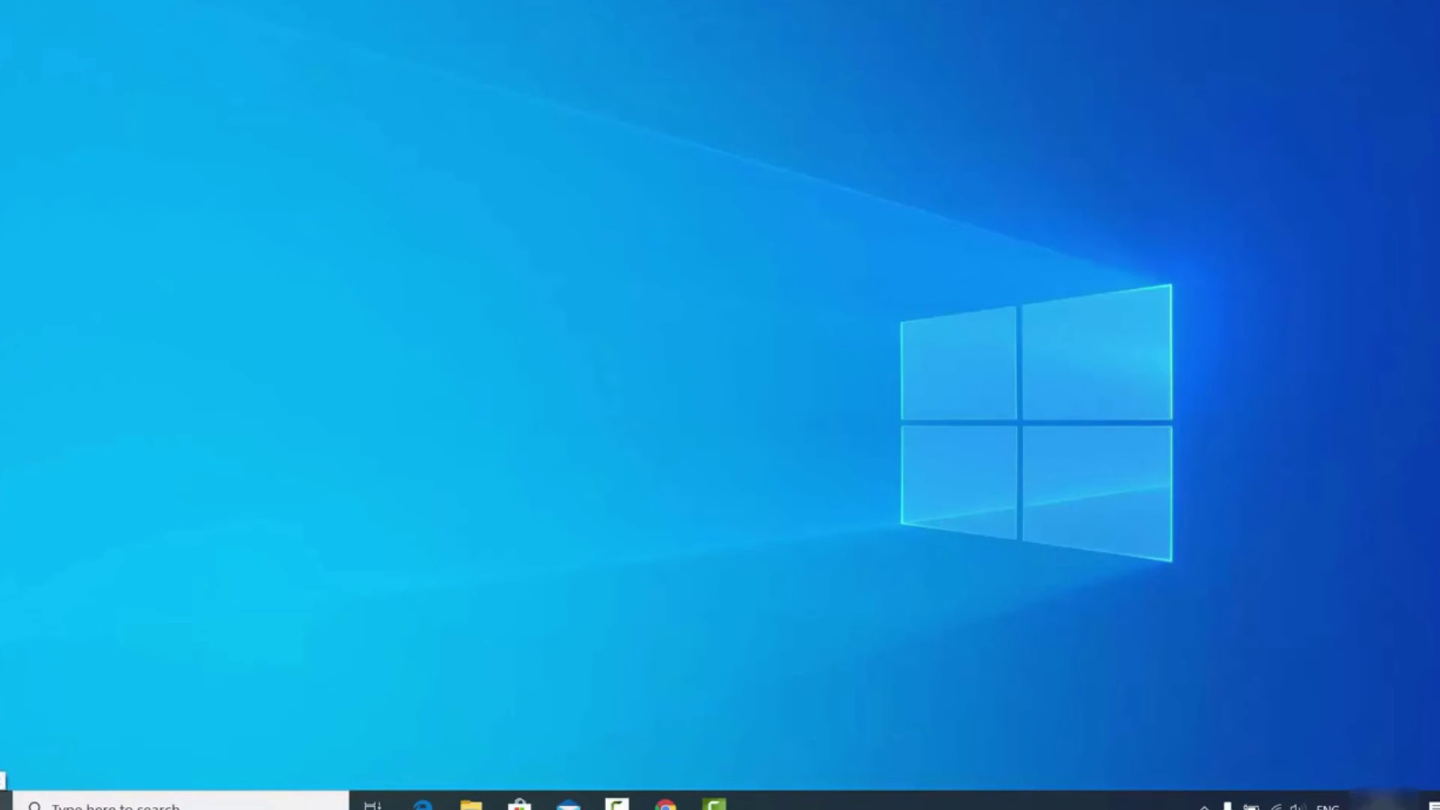
# Open Device Manager in a maximised window and expand the Audio inputs and outputs category.
pyautogui.rightClick(3, 797)
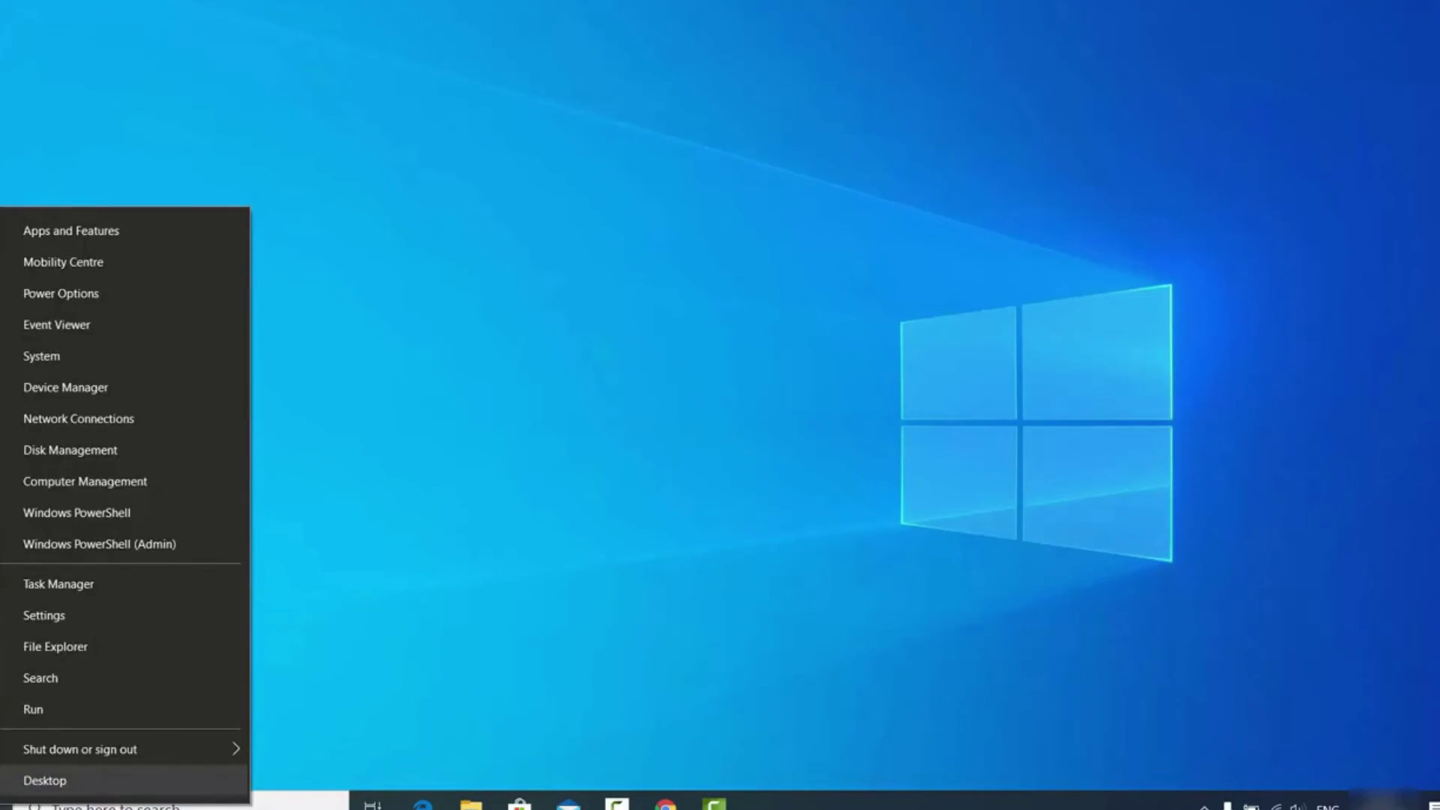
pyautogui.rightClick(3, 804)
pyautogui.rightClick(3, 804)
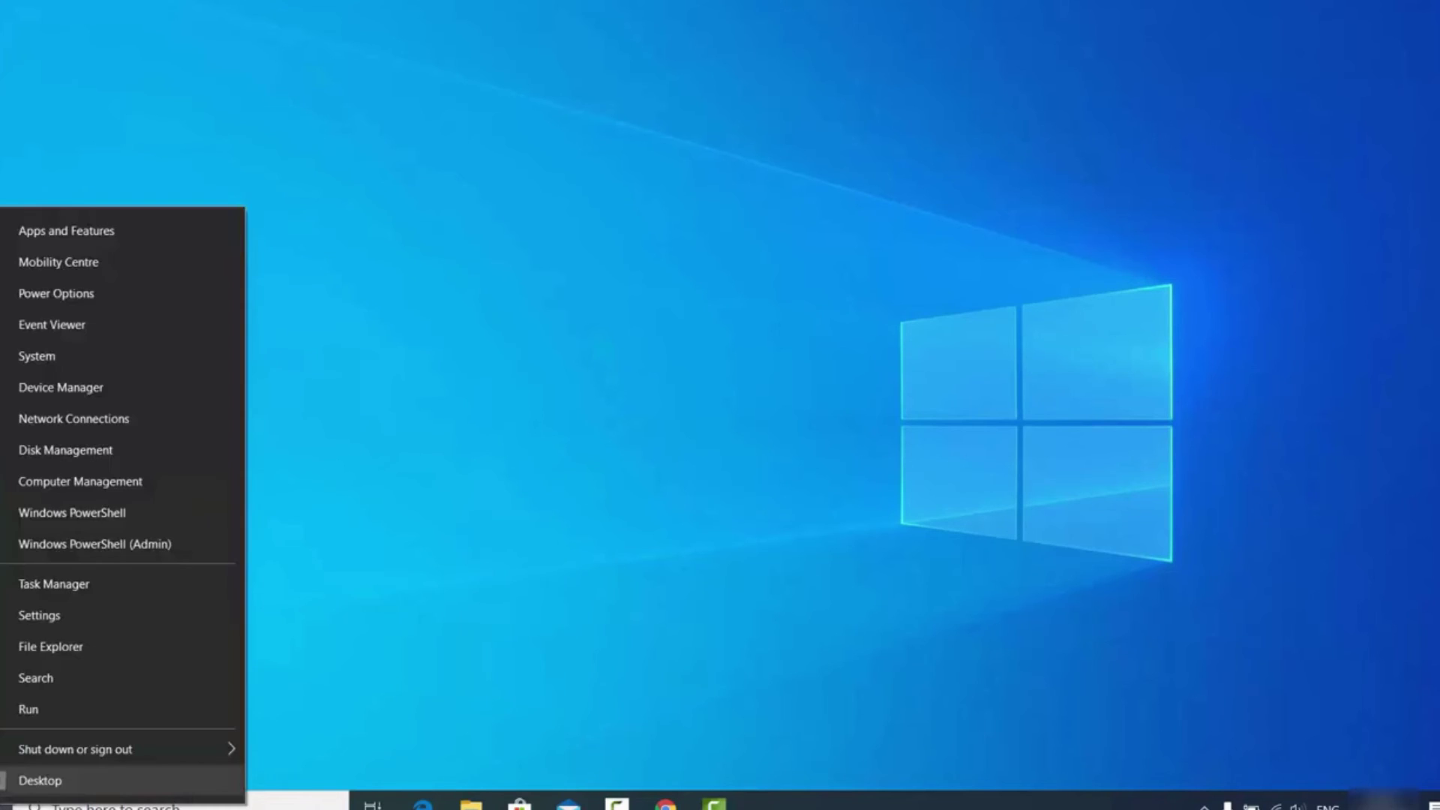
pyautogui.click(108, 391)
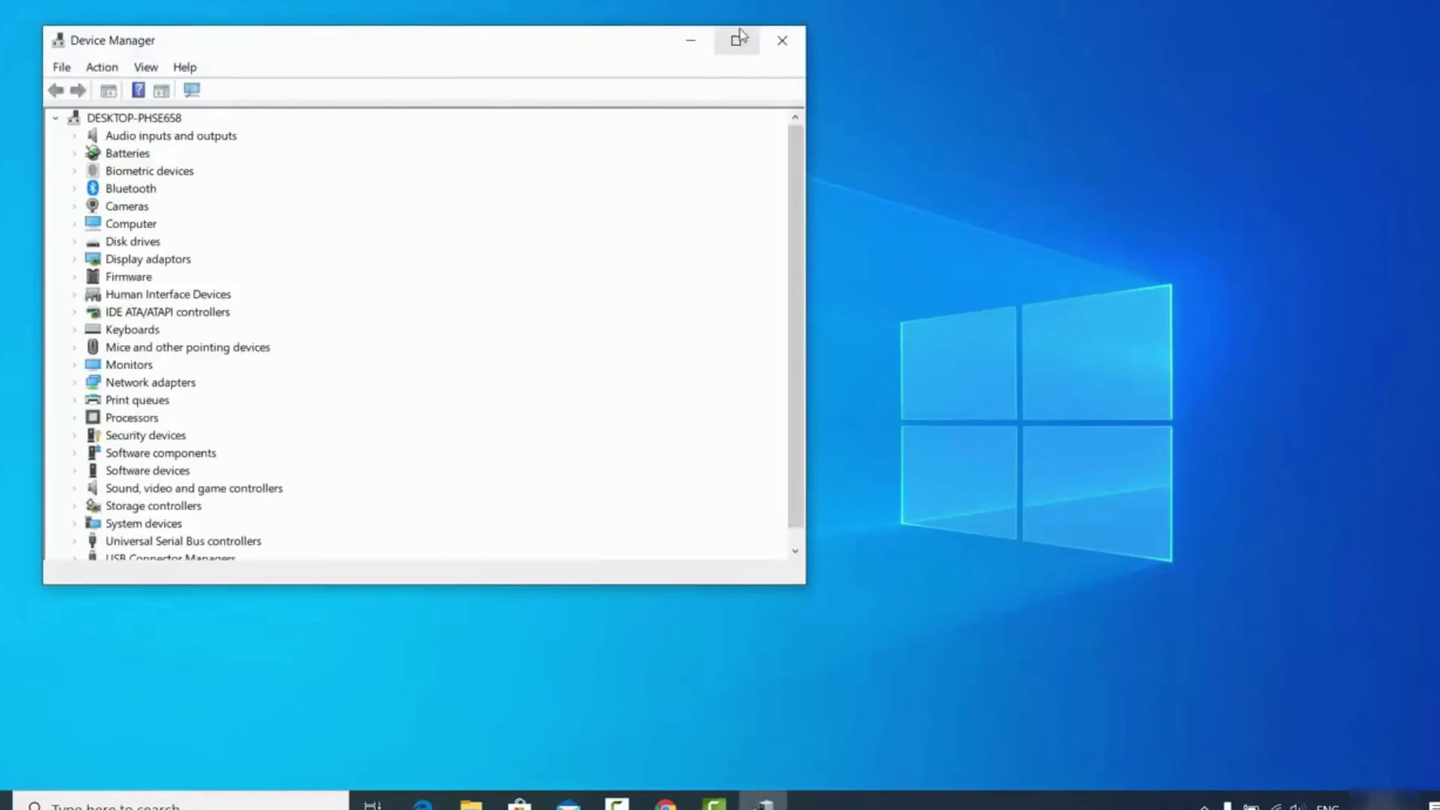
pyautogui.click(738, 39)
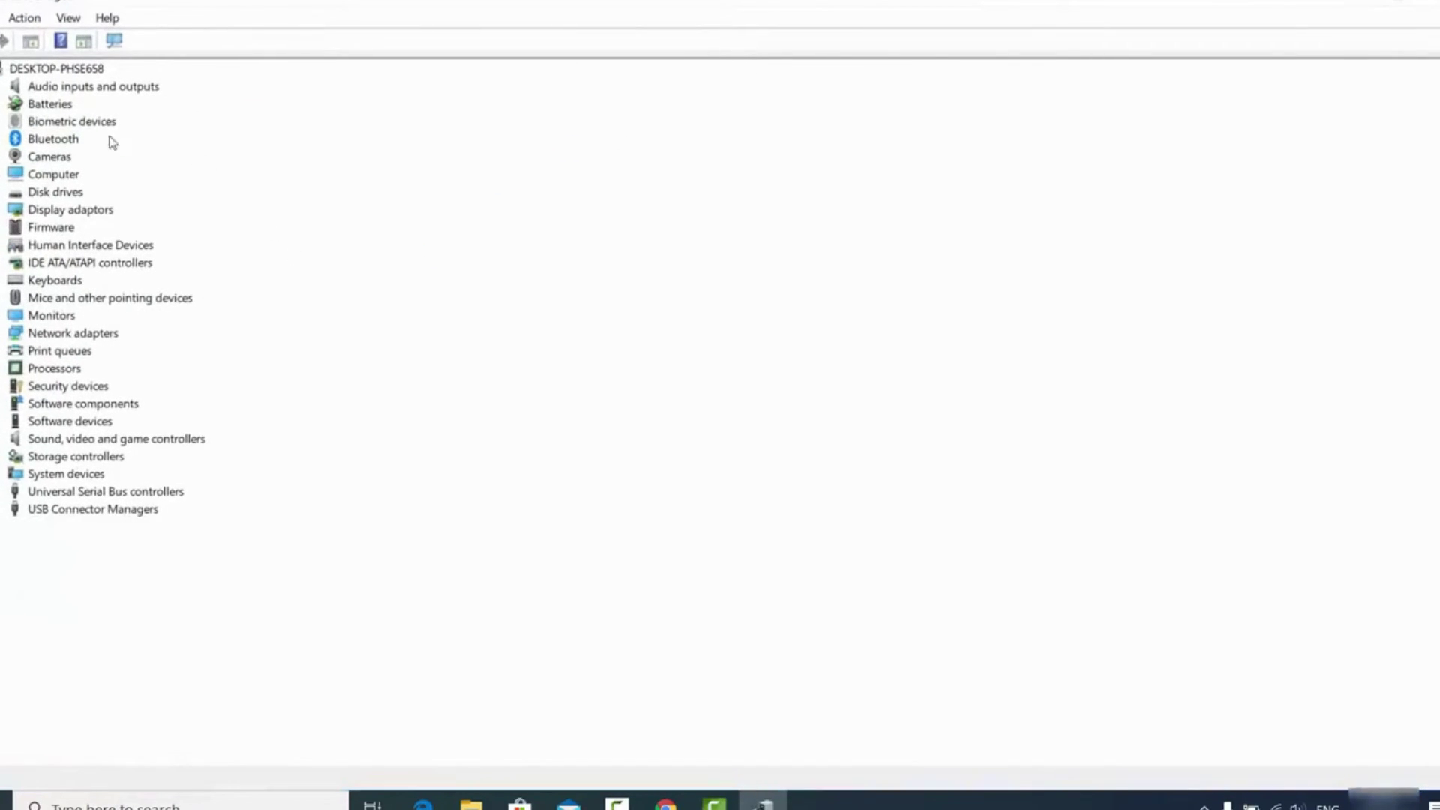
pyautogui.click(4, 87)
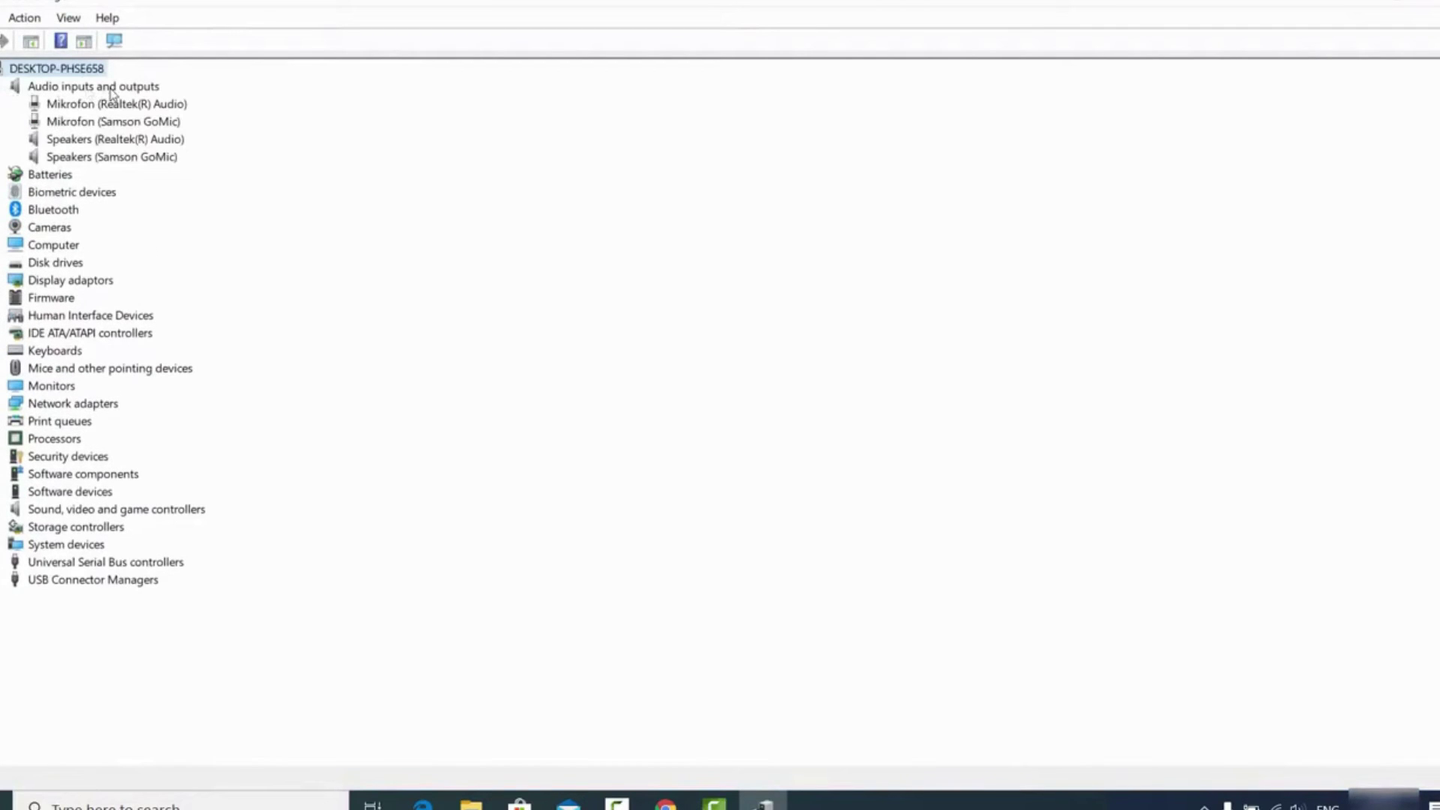
# Update the driver of Mikrofon (Realtek(R) Audio) by searching automatically for updated driver software, and close the wizard.
pyautogui.click(124, 109)
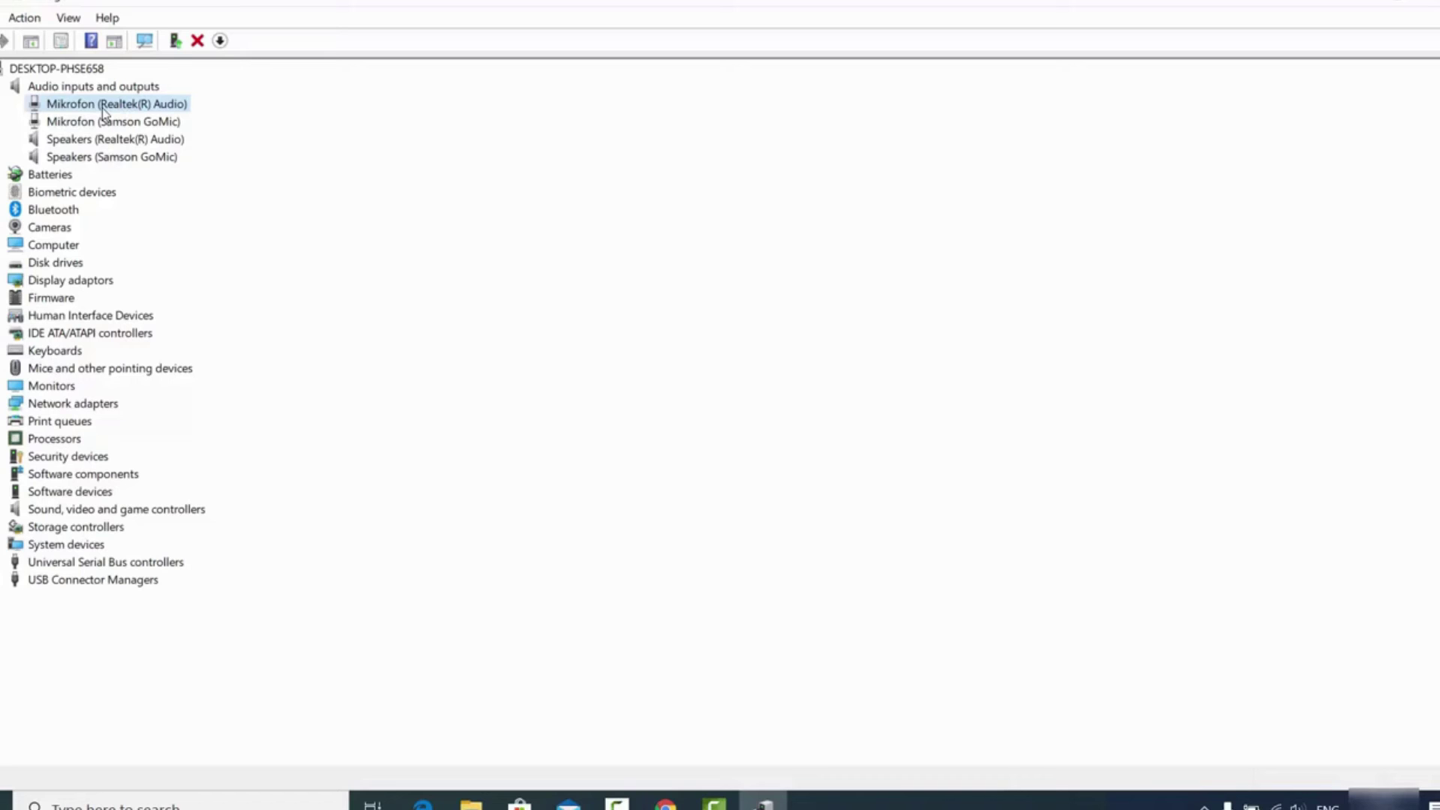
pyautogui.rightClick(104, 113)
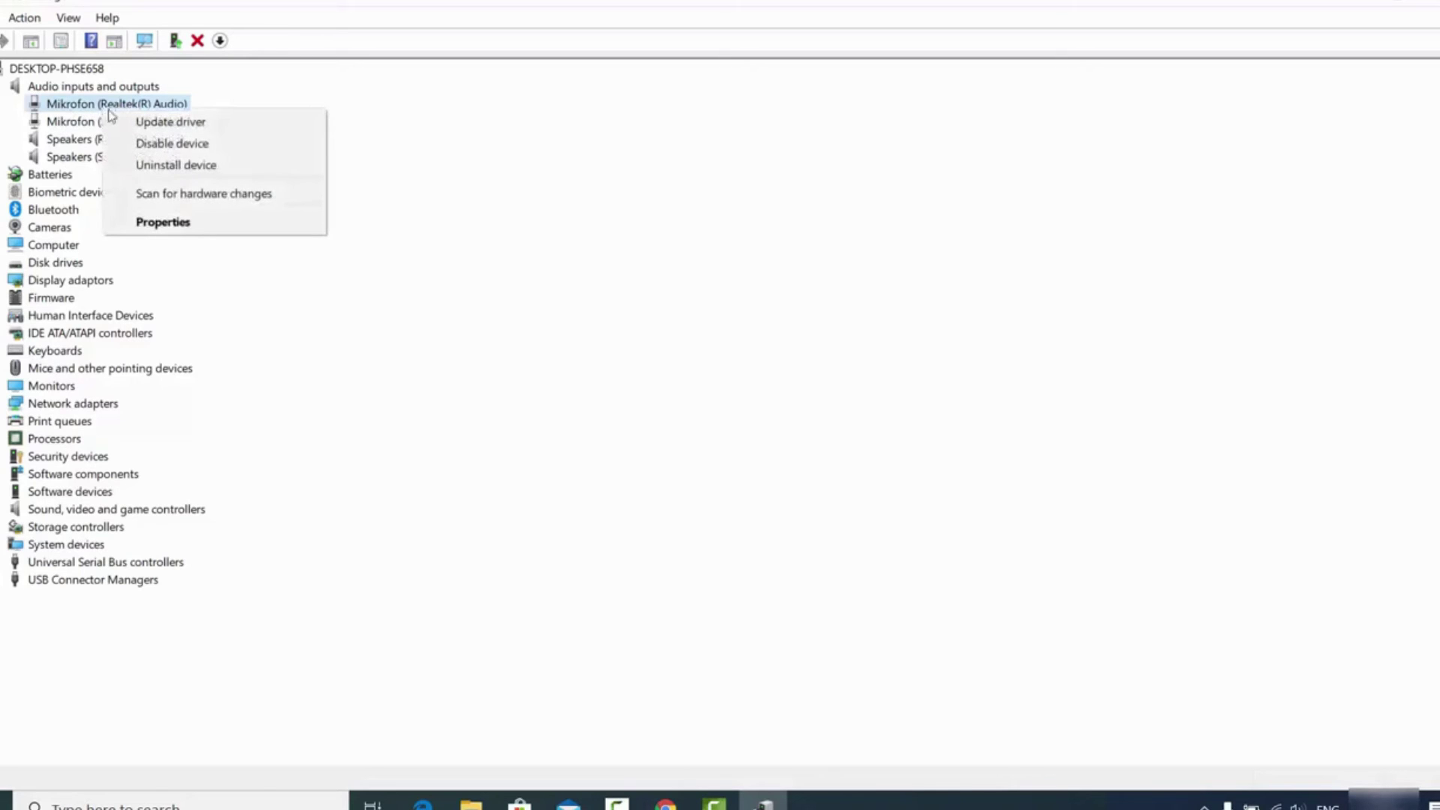
pyautogui.click(157, 124)
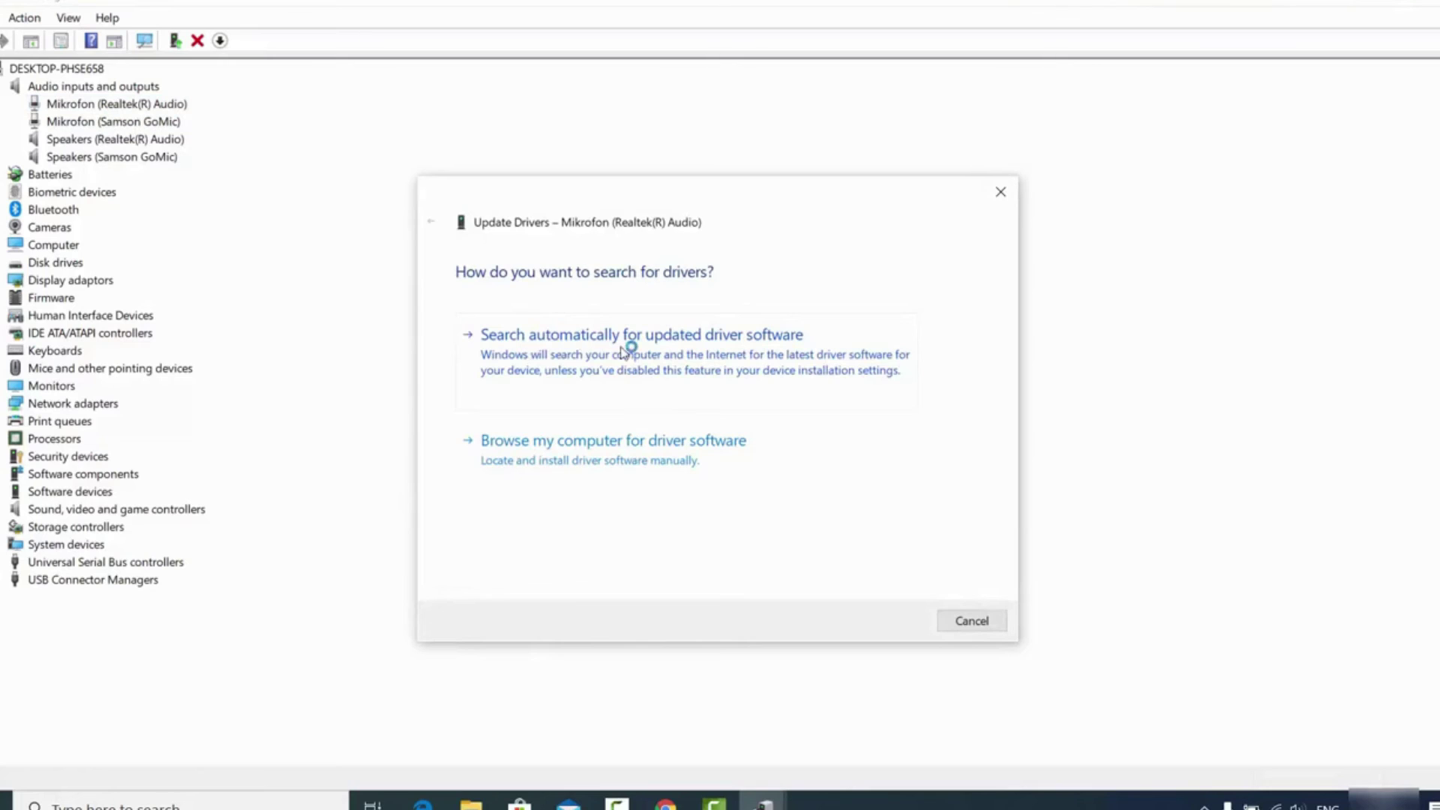
pyautogui.click(694, 351)
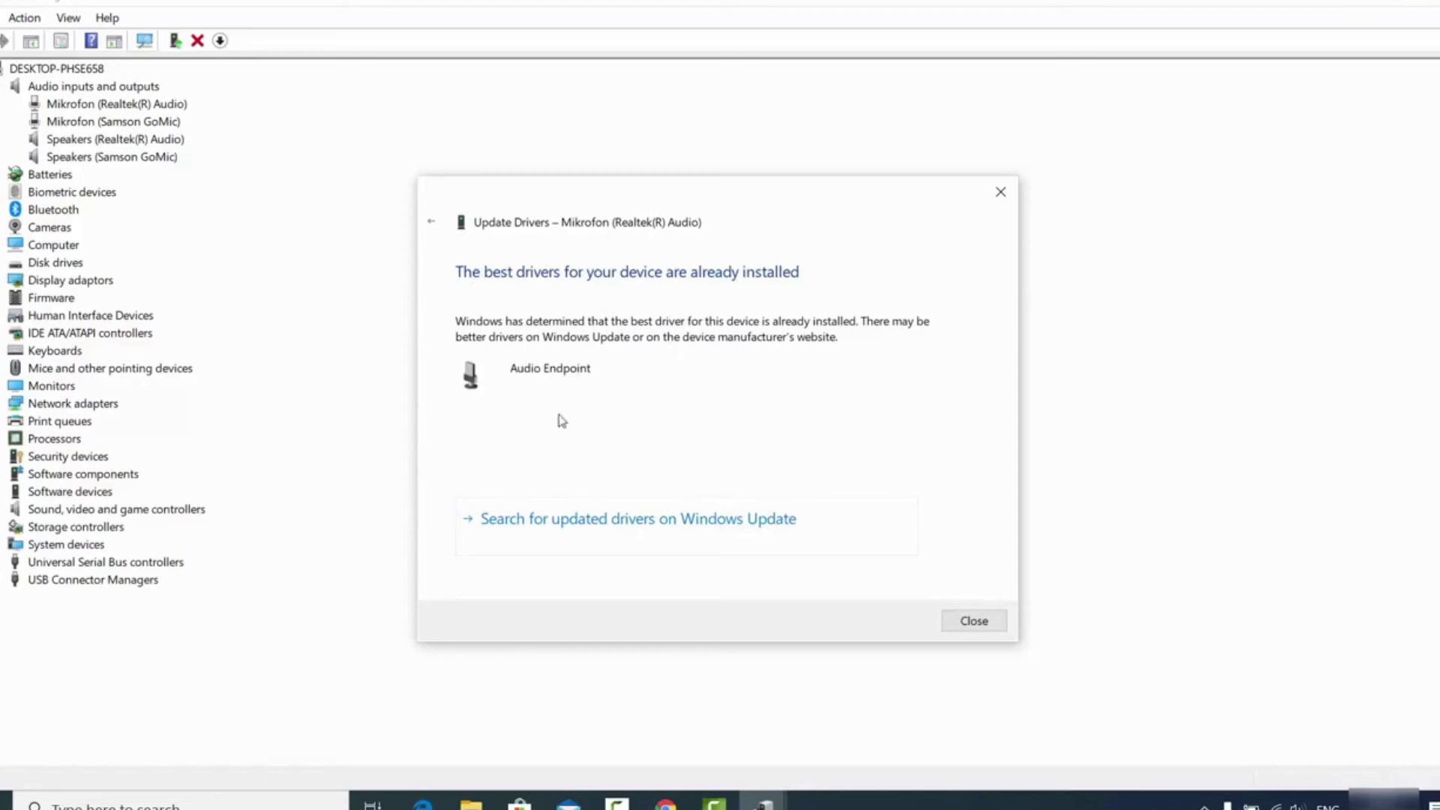
pyautogui.click(961, 623)
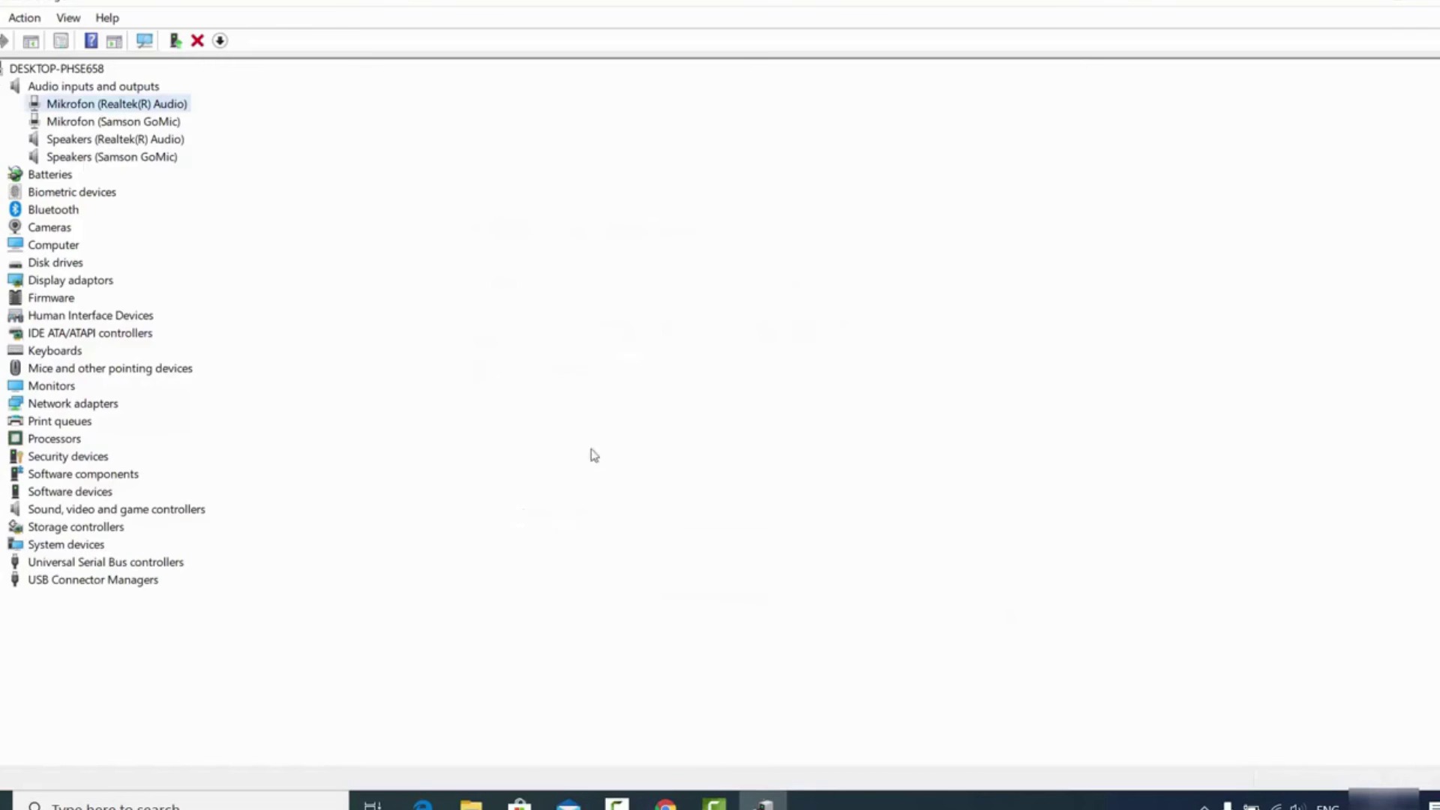
# View the device actions available for Mikrofon (Samson GoMic) without choosing one, and close Device Manager.
pyautogui.rightClick(114, 126)
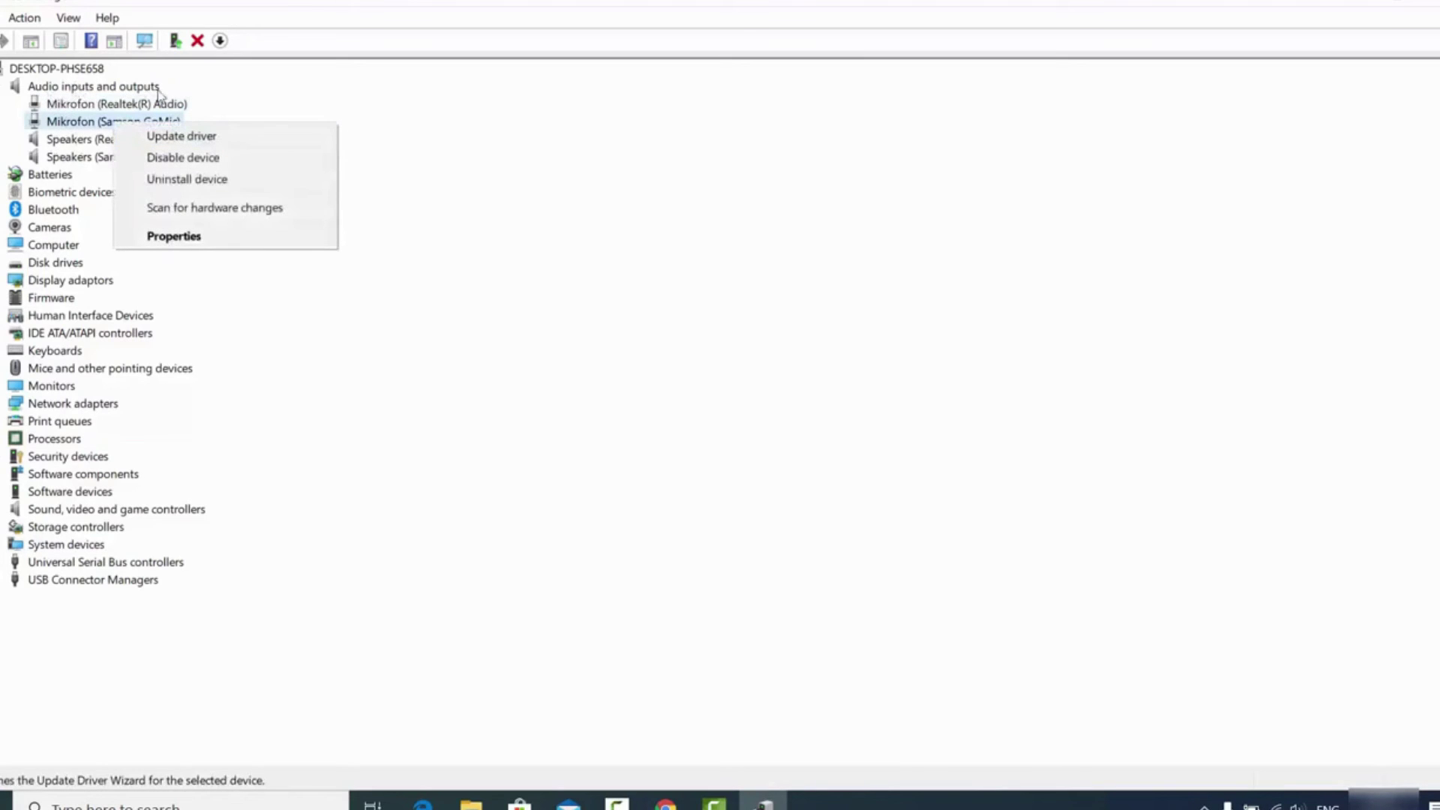
pyautogui.click(504, 120)
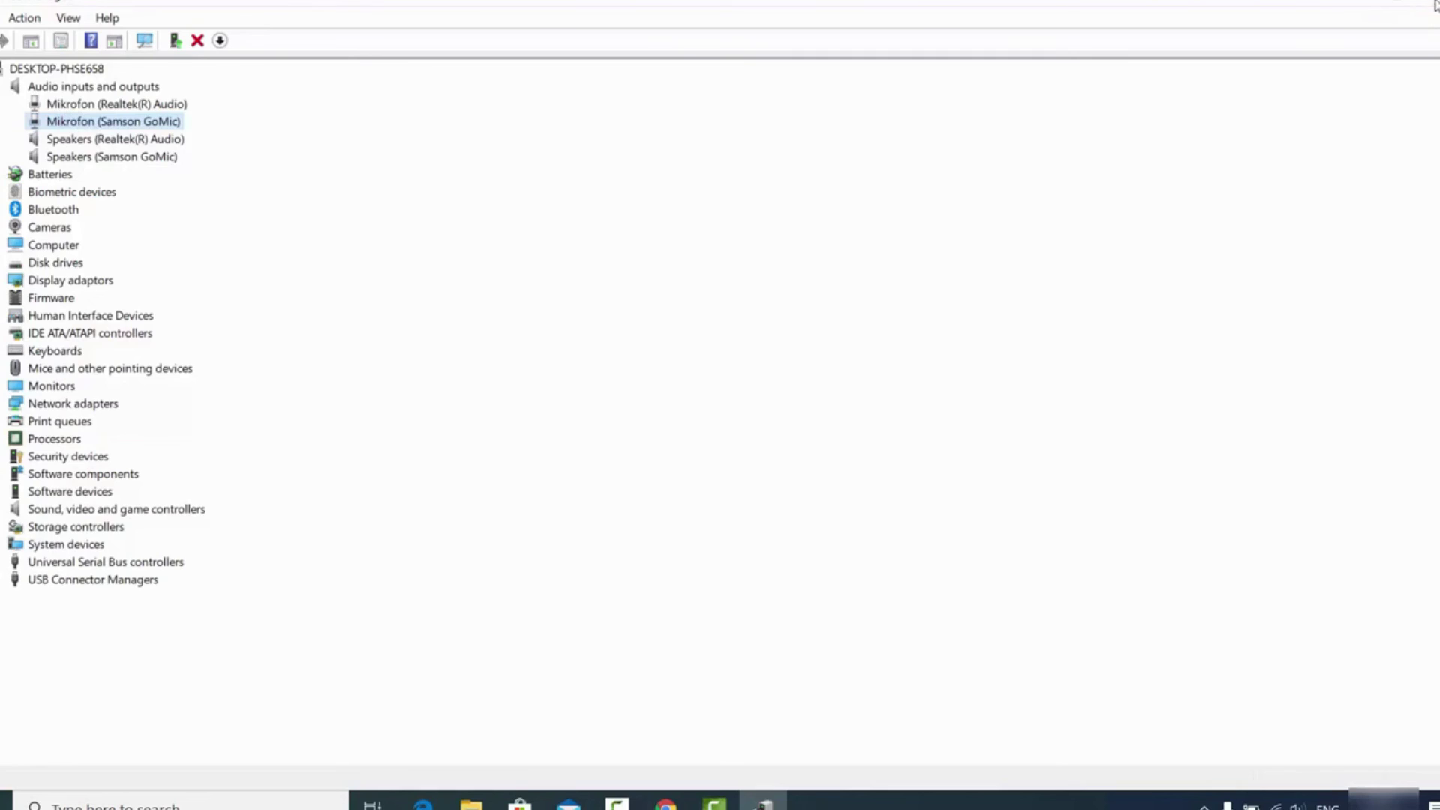
pyautogui.click(1434, 8)
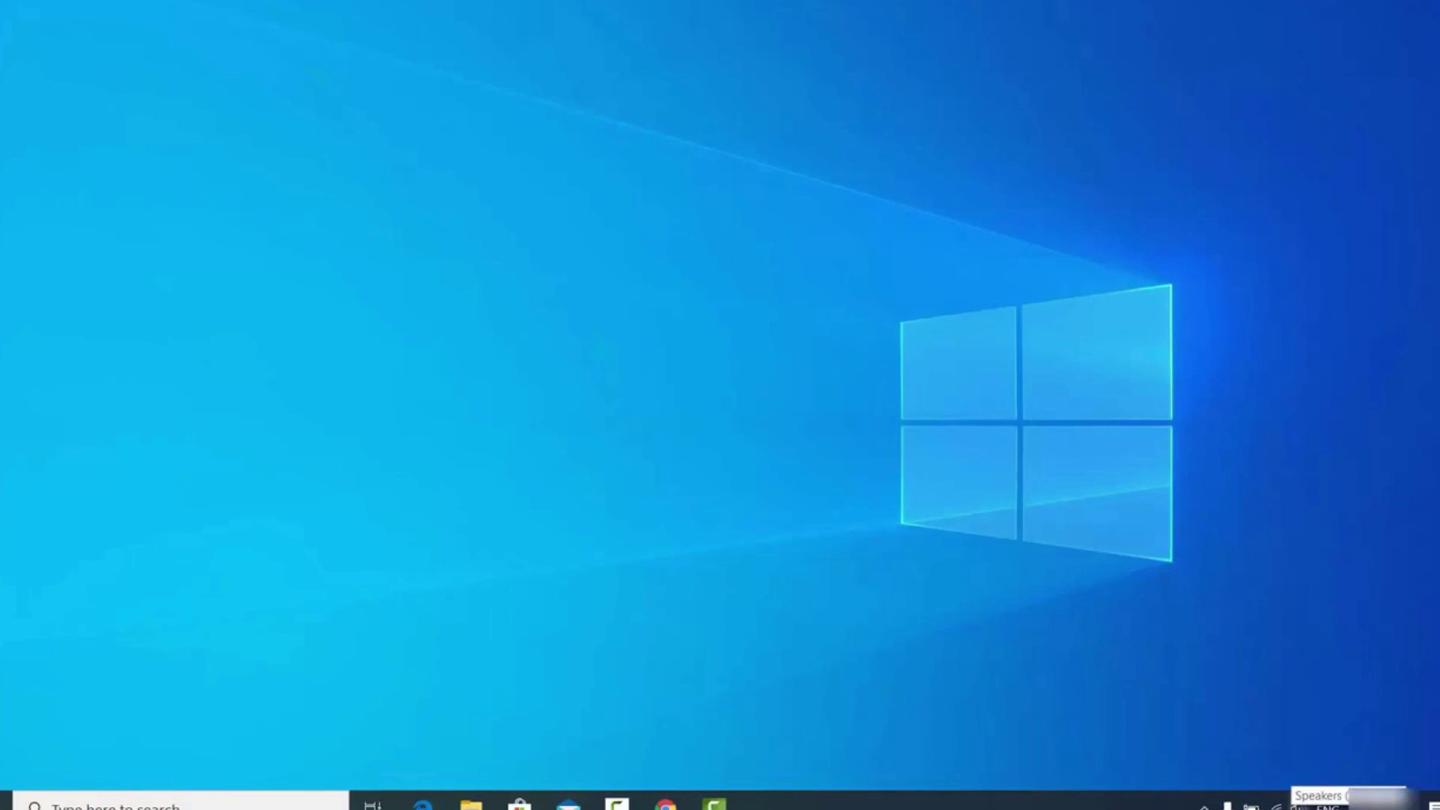
# Run the sound problems troubleshooter, review the audio devices offered for troubleshooting, and cancel it.
pyautogui.rightClick(1277, 805)
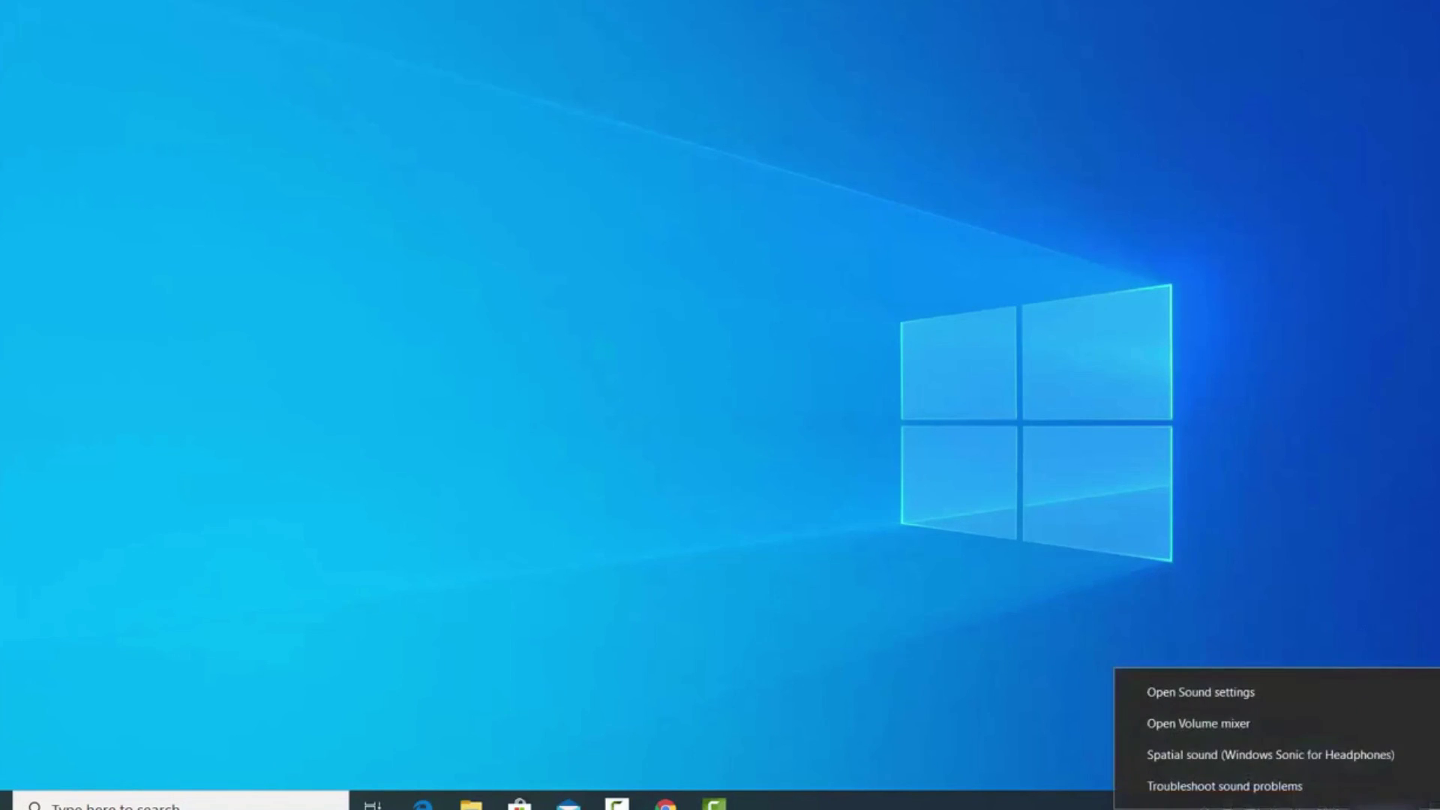
pyautogui.click(1227, 797)
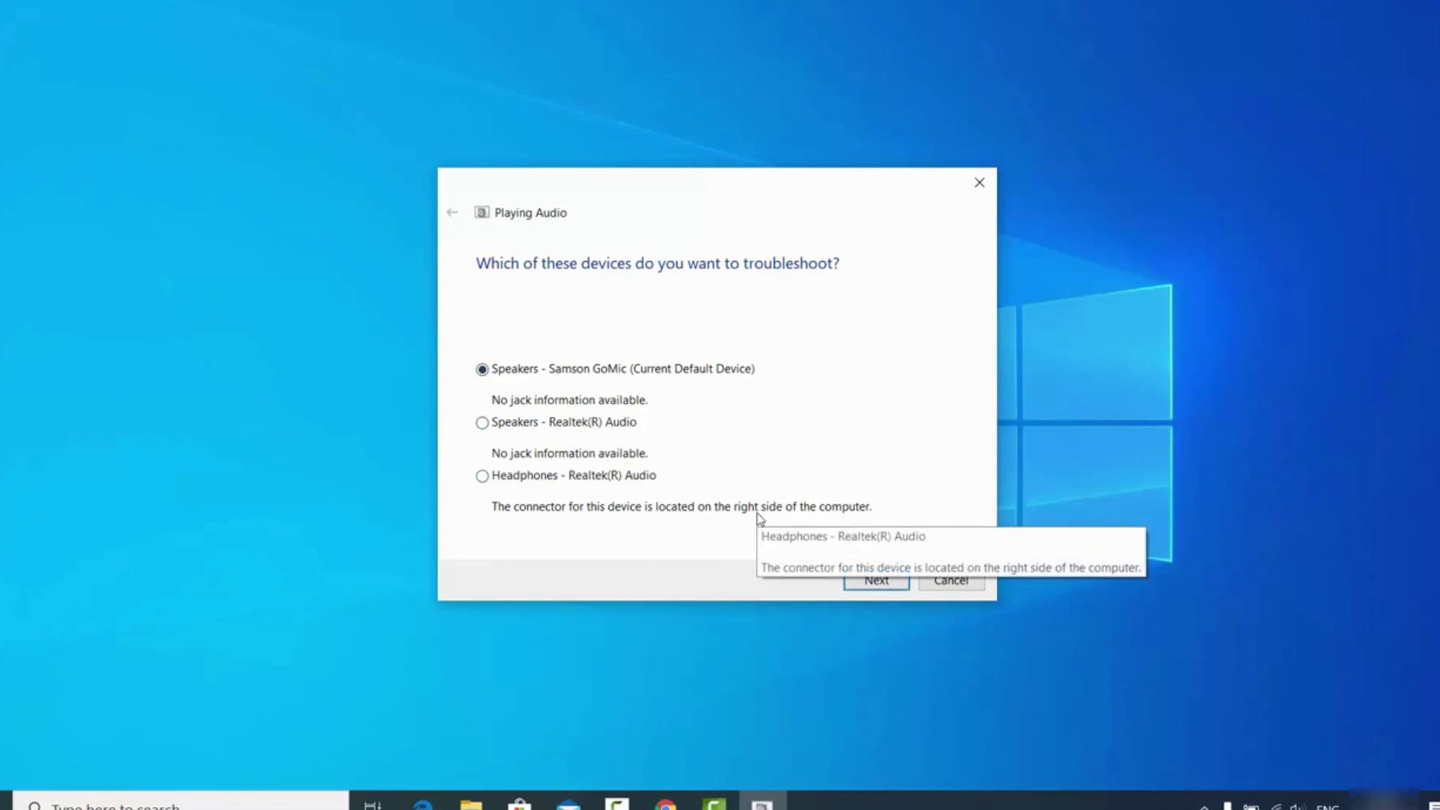
pyautogui.click(961, 586)
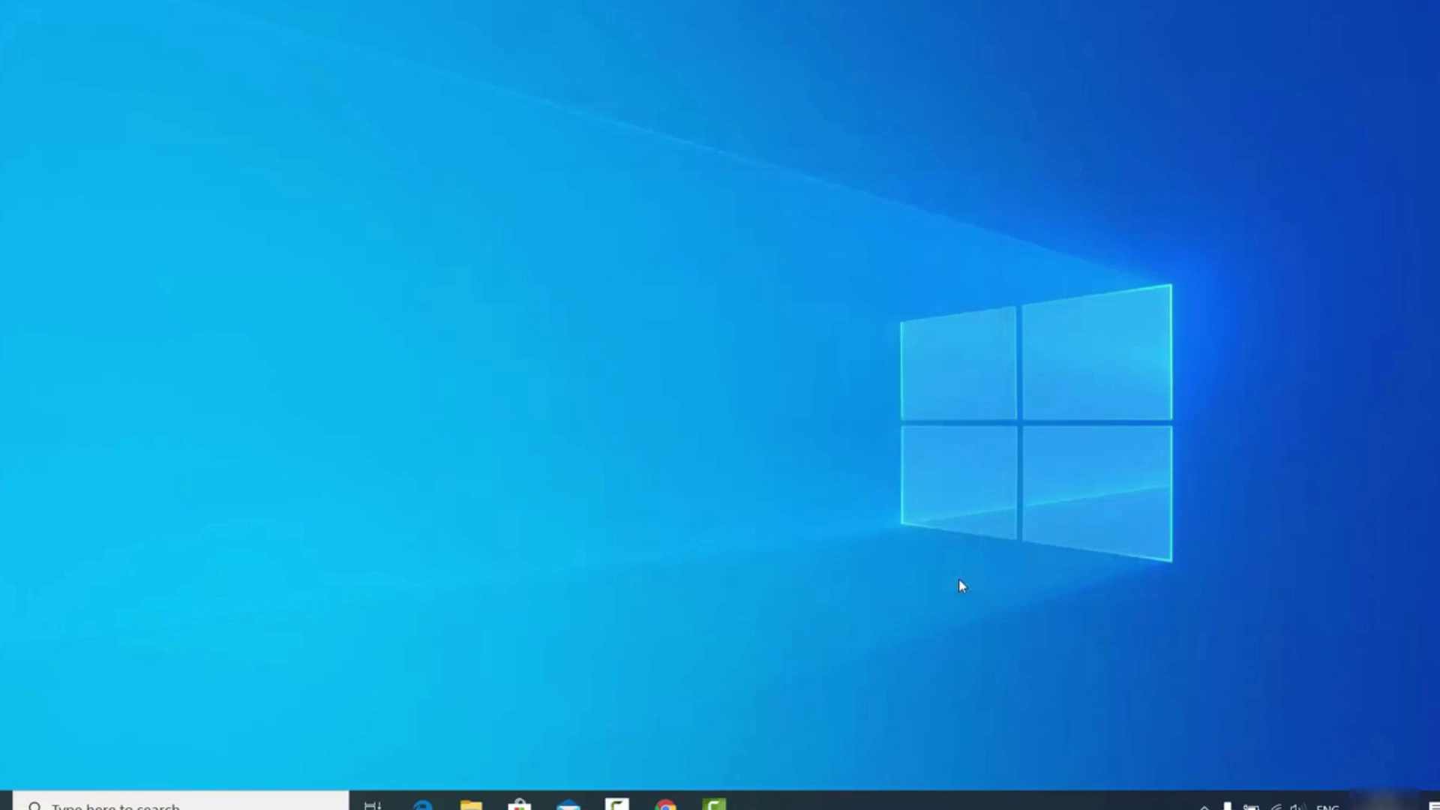